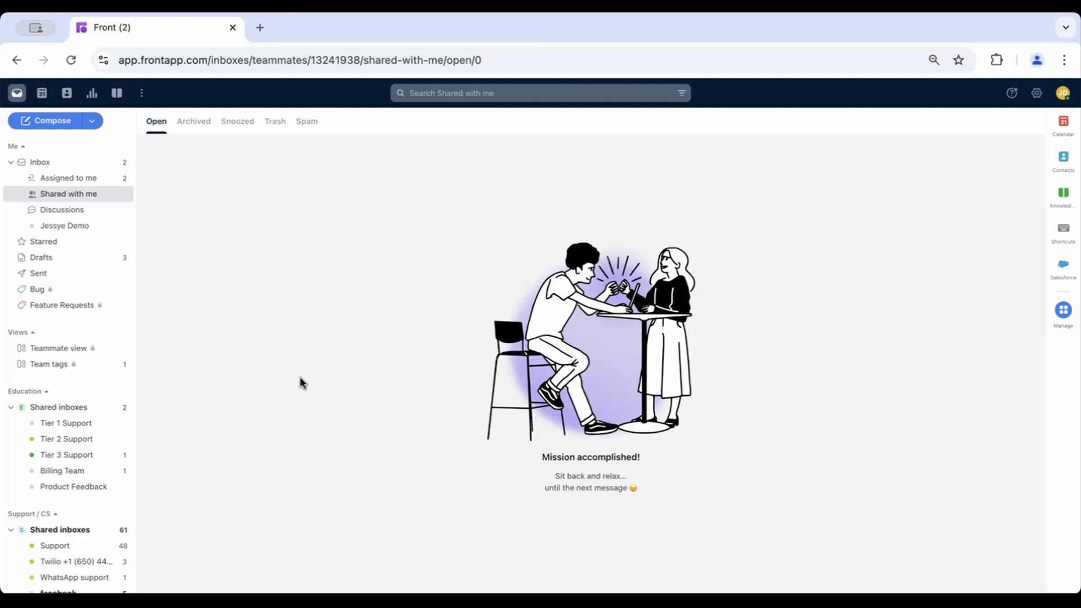
Open the analytics of the Support / CS workspace and display its Workload report
click(92, 93)
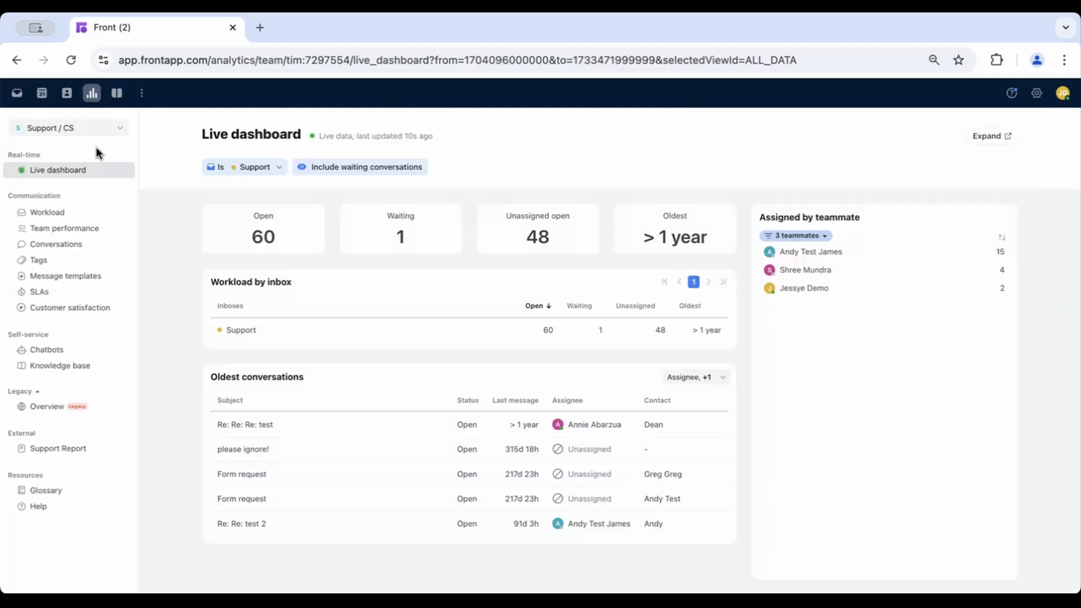
click(96, 129)
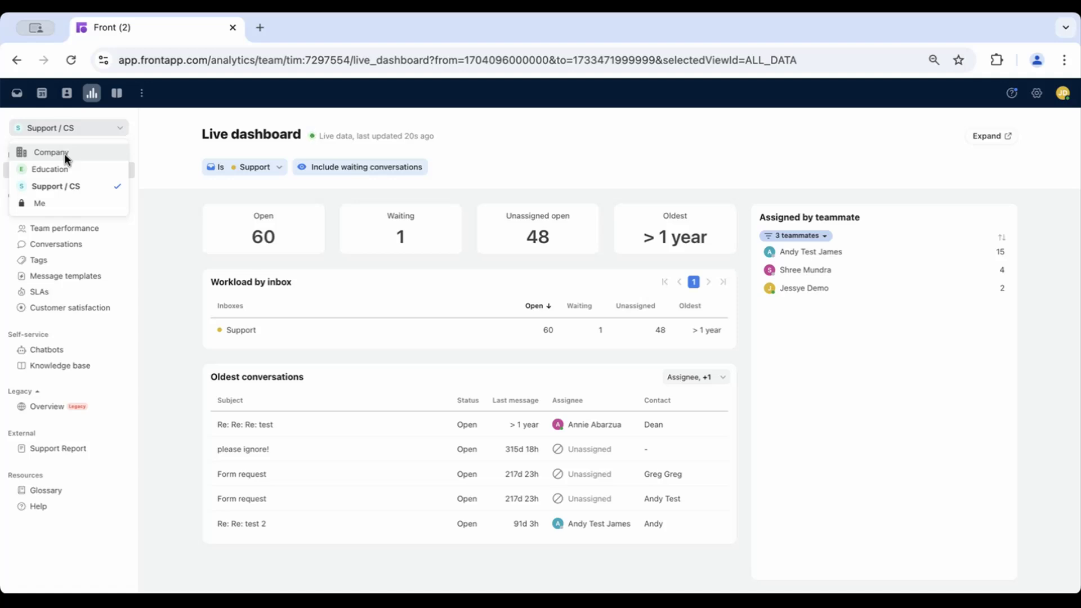
click(65, 186)
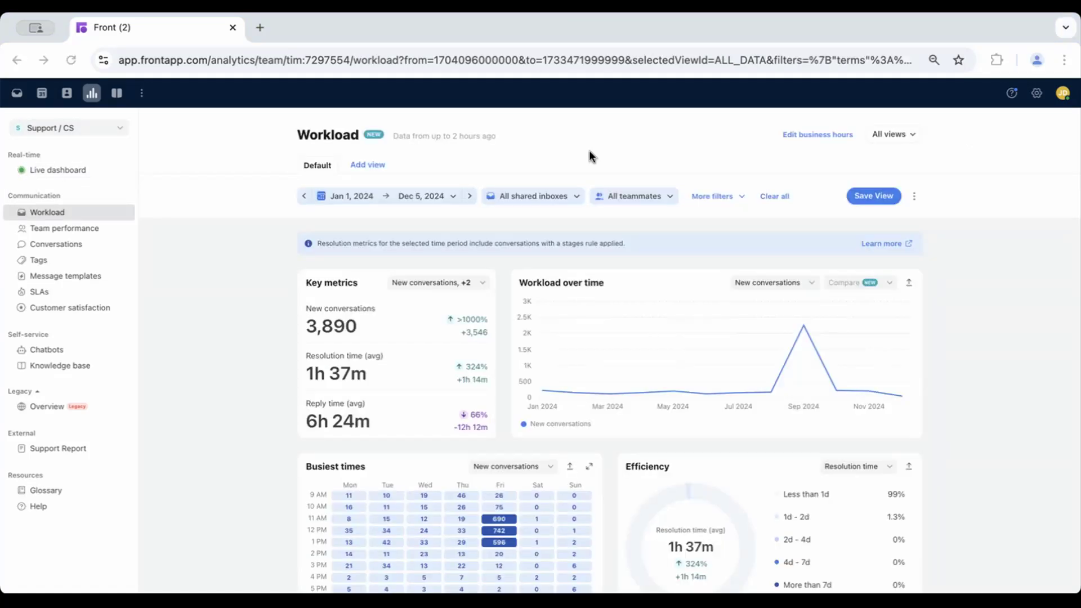
Remove Sunday and Saturday from the business hours of the Support / CS workspace
click(798, 133)
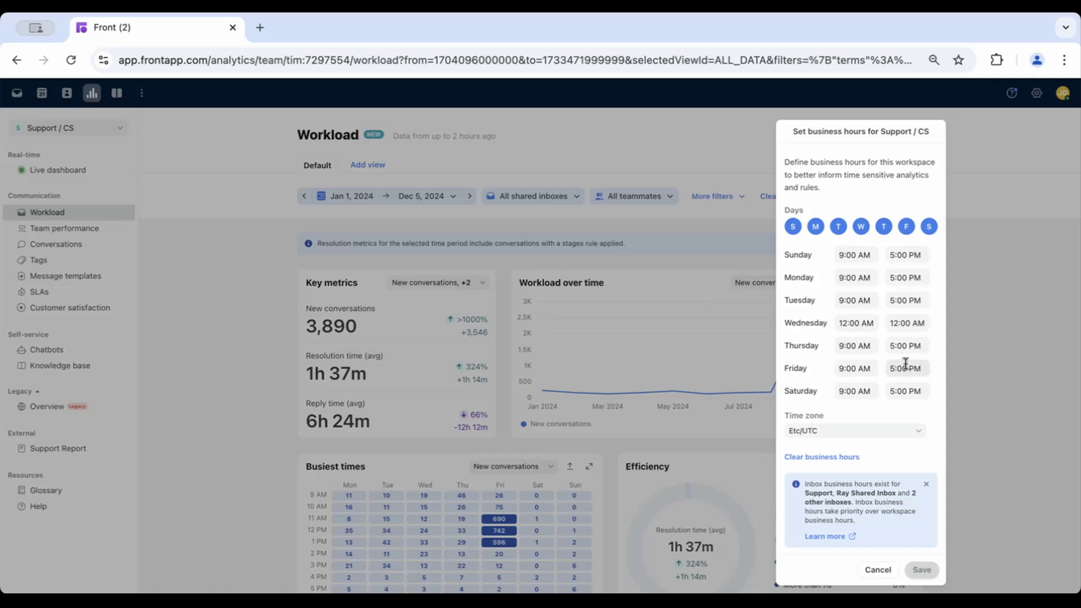
click(792, 227)
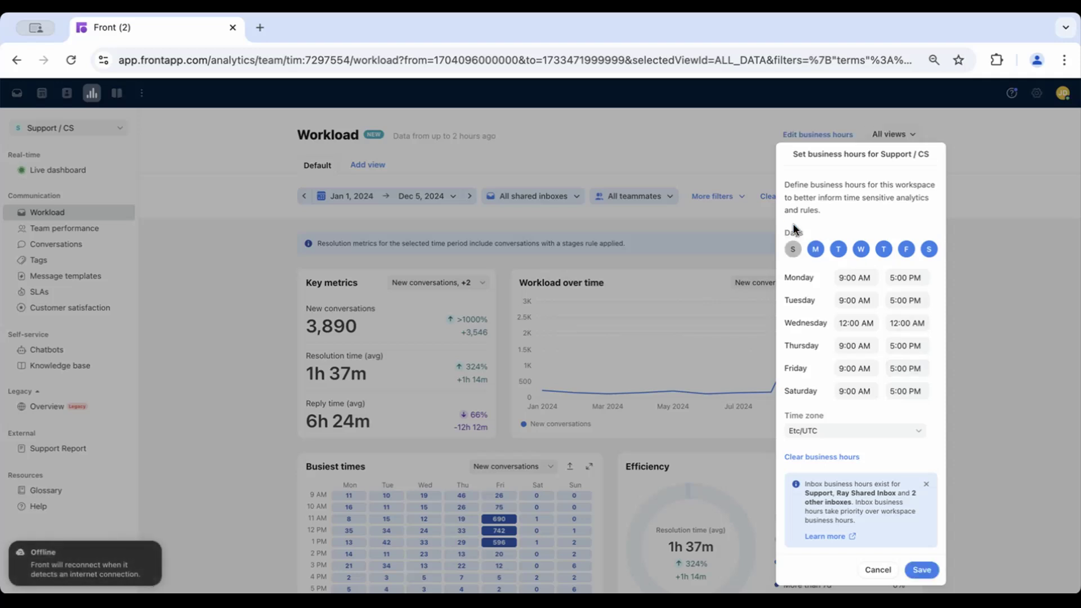
click(928, 249)
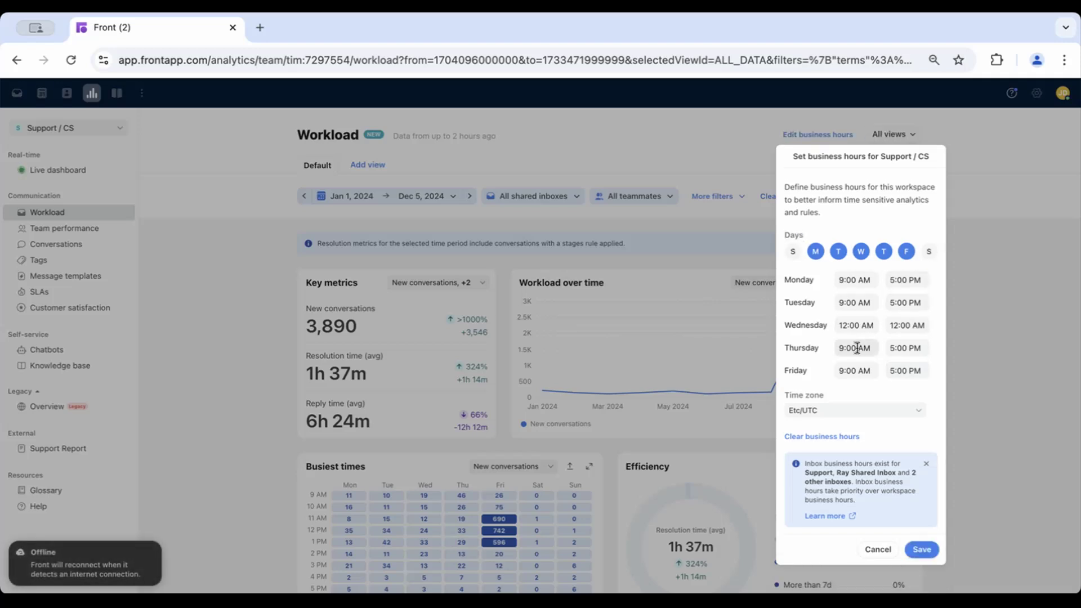
Set Wednesday's business hours from 9:00 AM to 5:00 AM, and discard the edited schedule instead of confirming the save
click(847, 323)
text(9:00 AM)
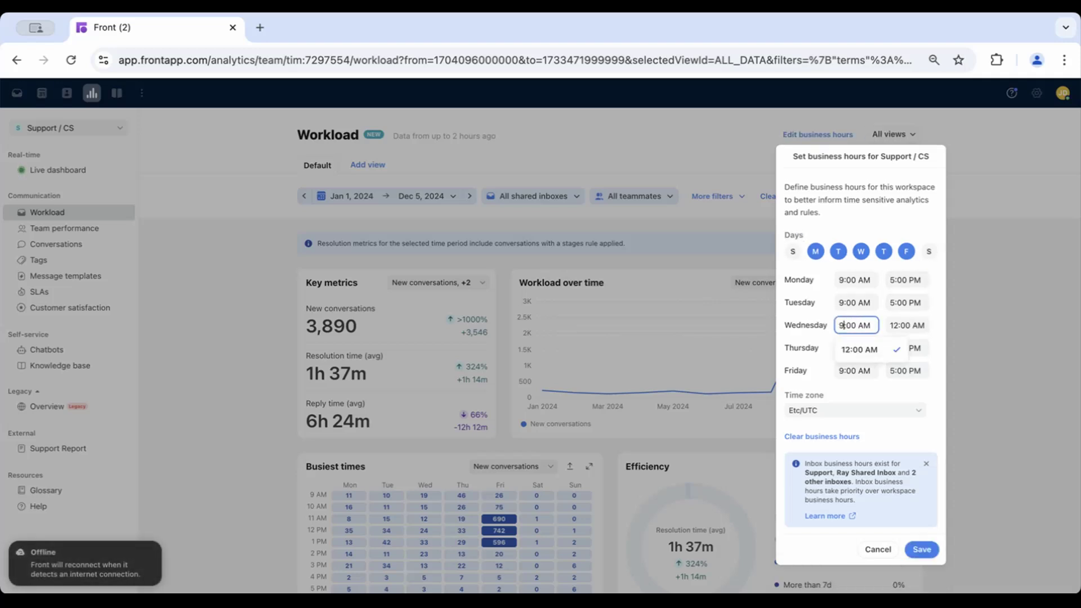
click(903, 323)
text(5:00 AM)
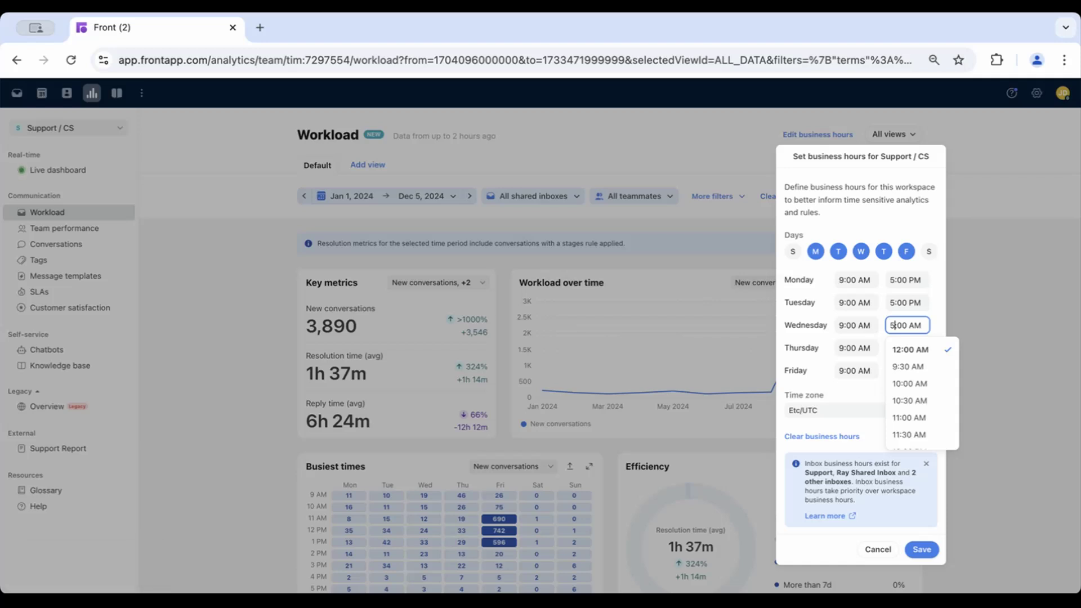
click(905, 226)
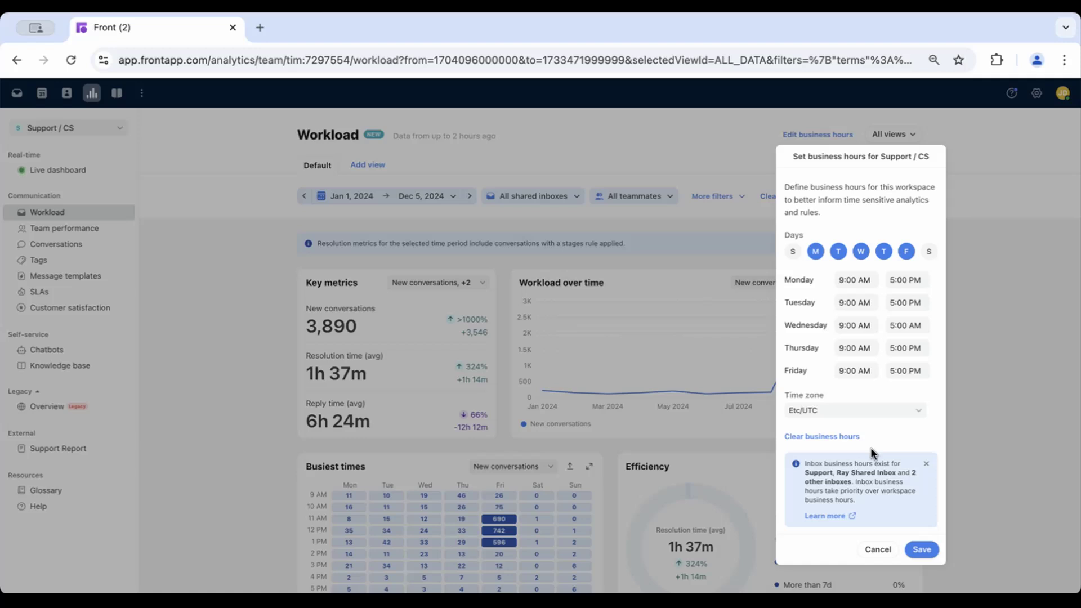
click(921, 549)
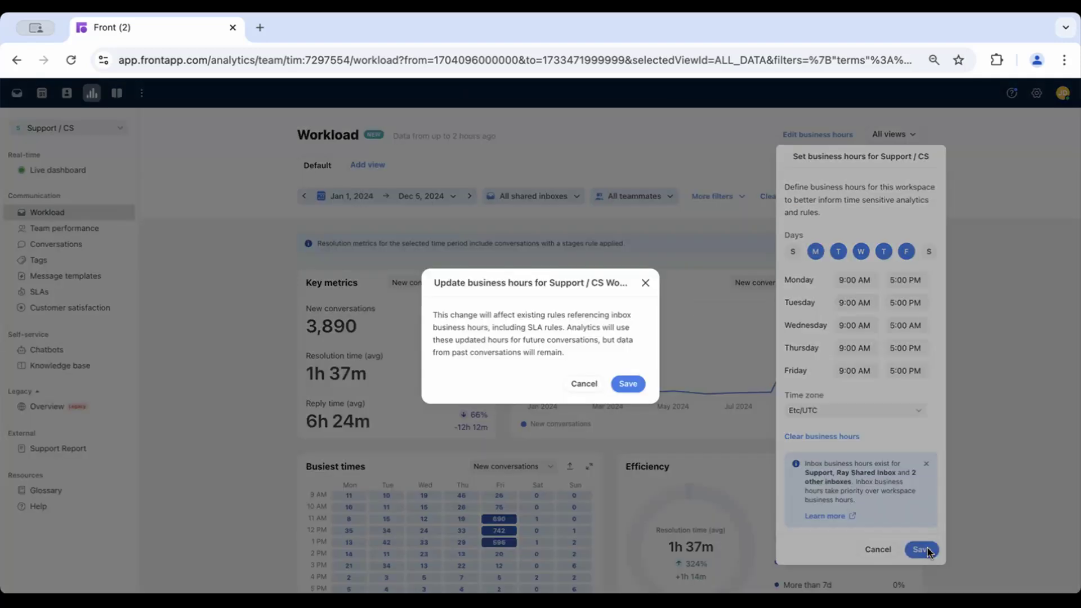
click(583, 383)
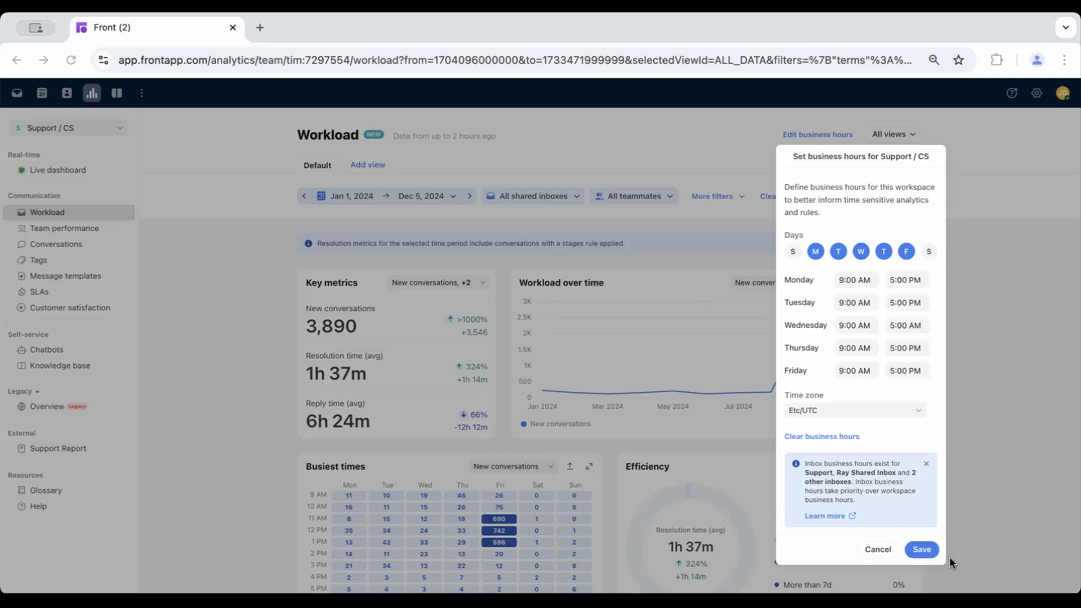
click(867, 548)
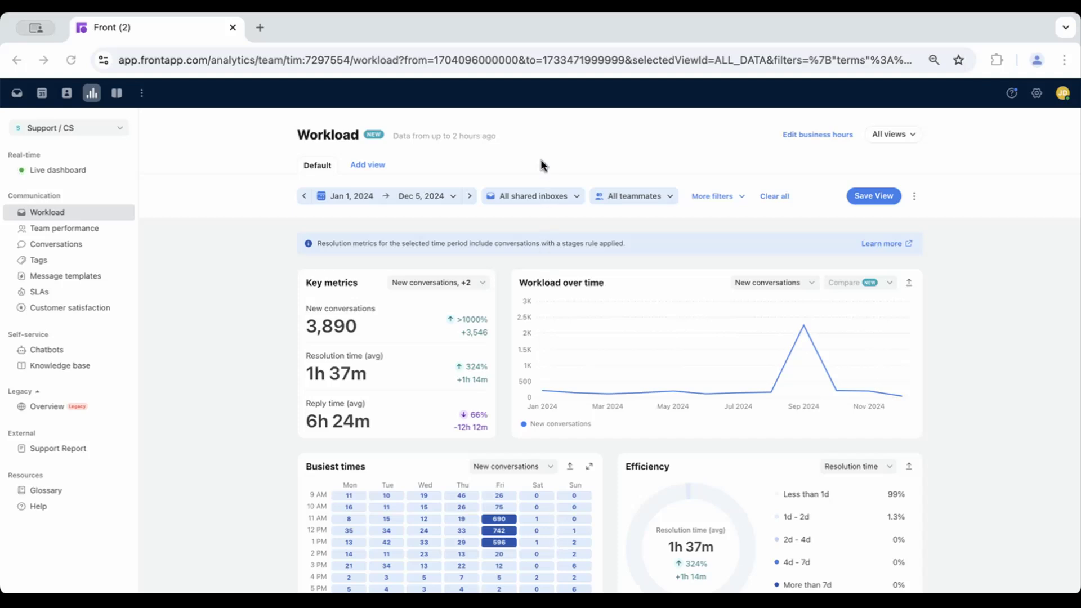
Add a new view to the Workload report, discarding the unsaved changes, and check which additional filters it offers
click(360, 166)
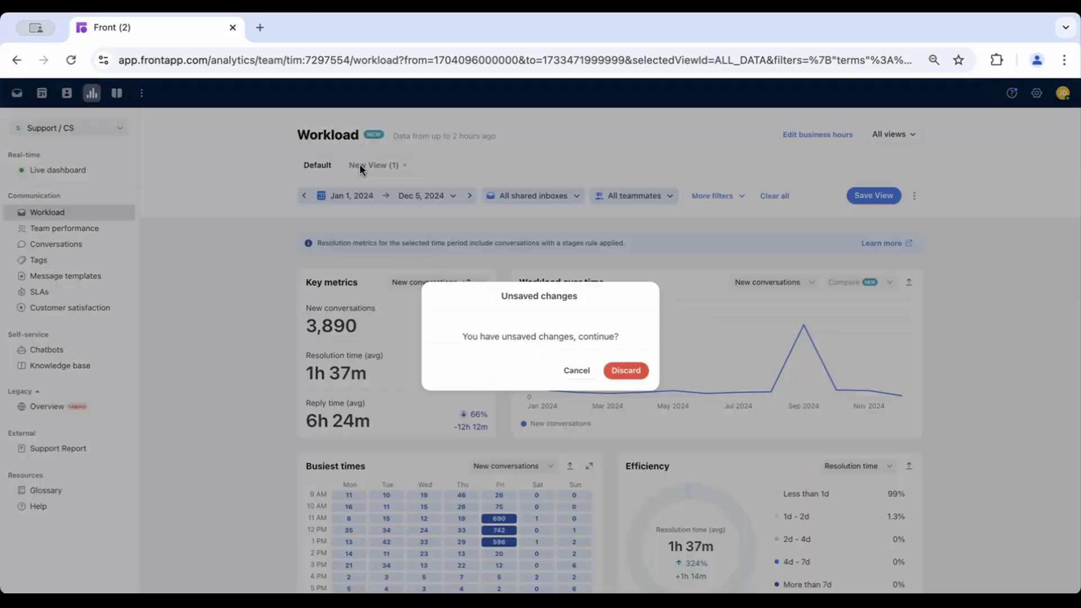
click(625, 370)
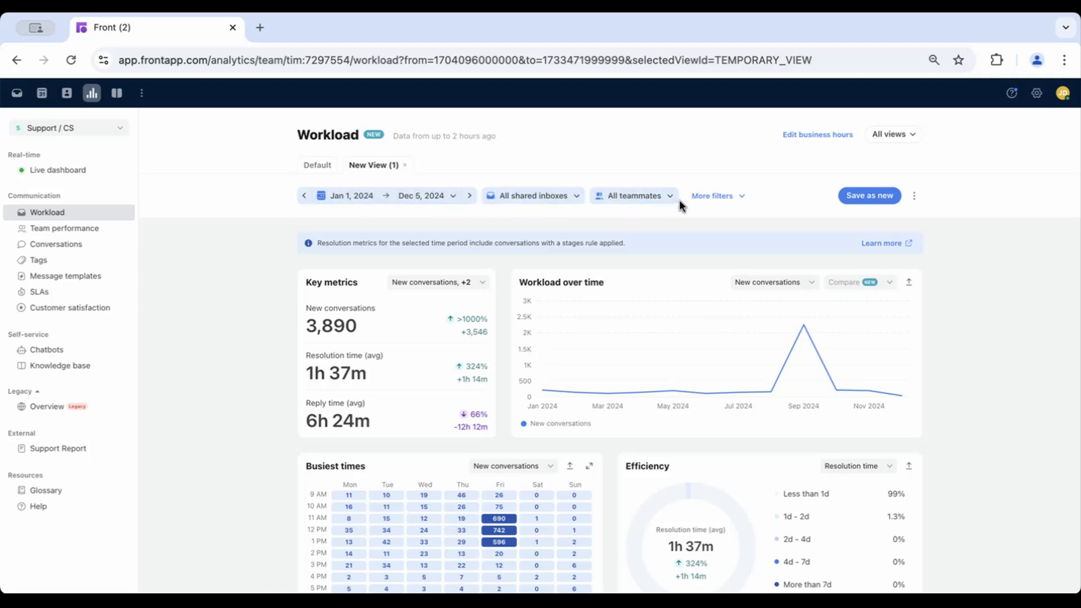
click(701, 201)
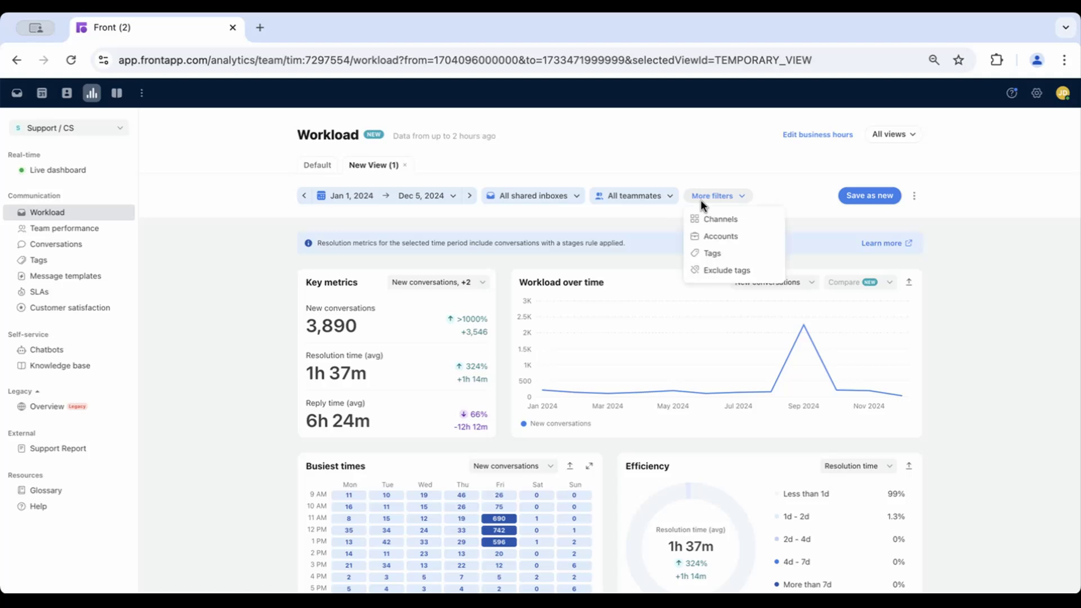
click(735, 174)
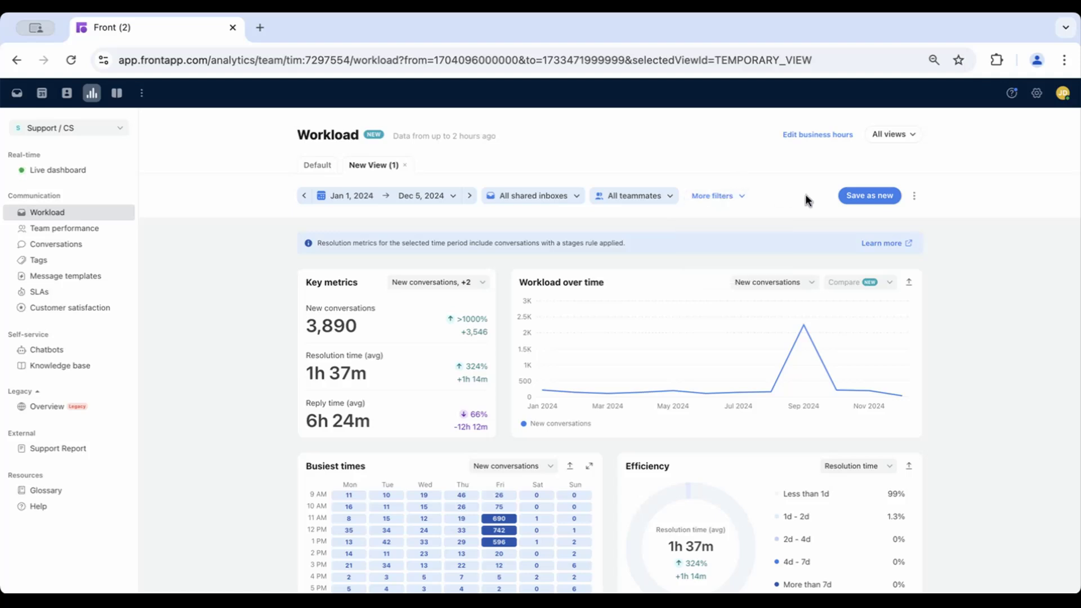
Start saving the new Workload view with pinning to favorites enabled, and cancel its creation
click(869, 196)
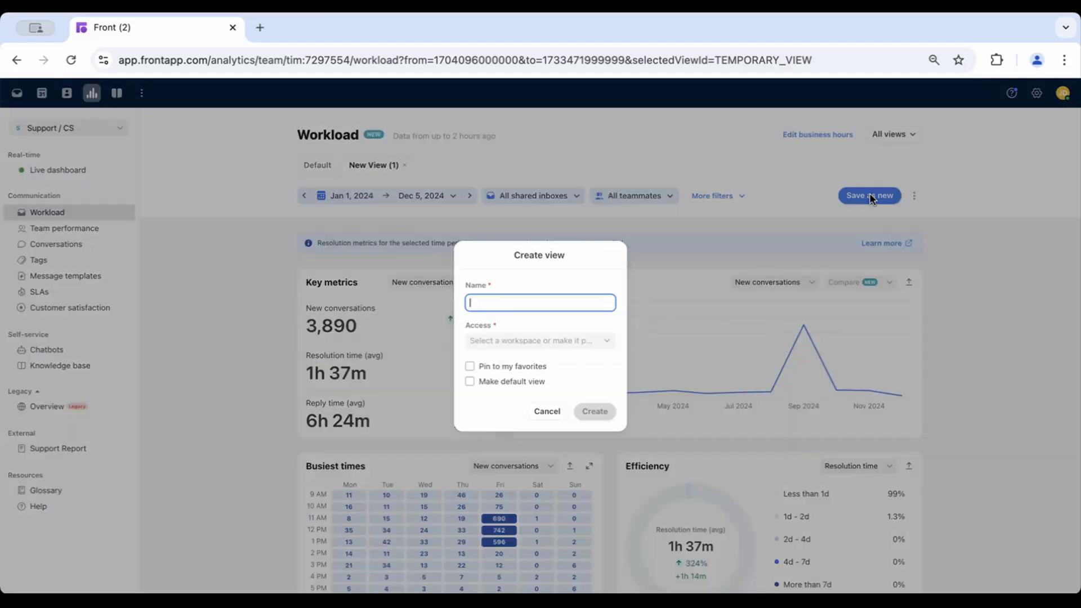
click(469, 366)
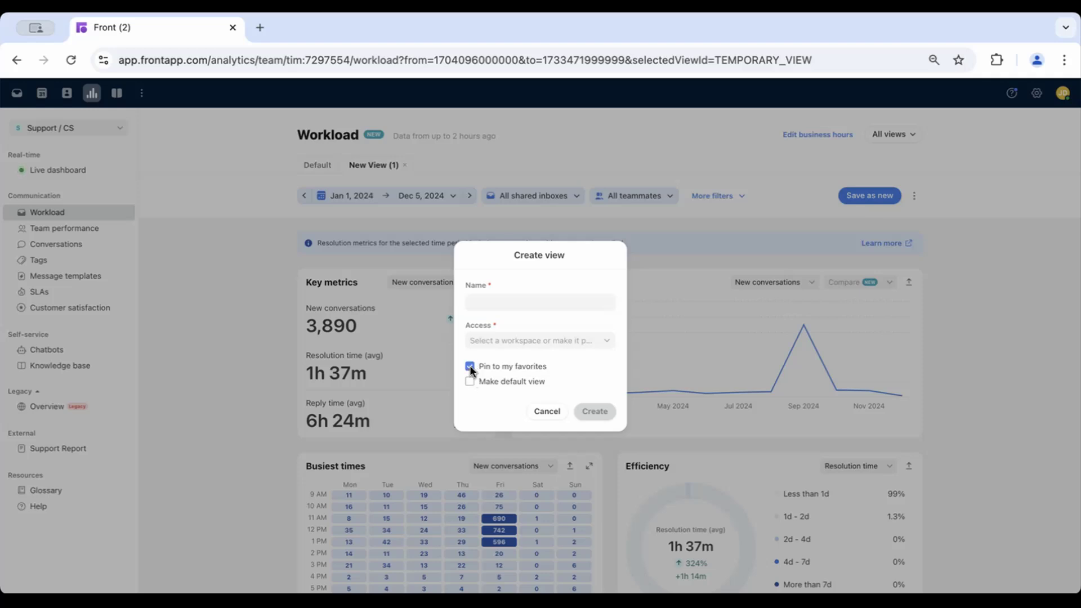
click(546, 412)
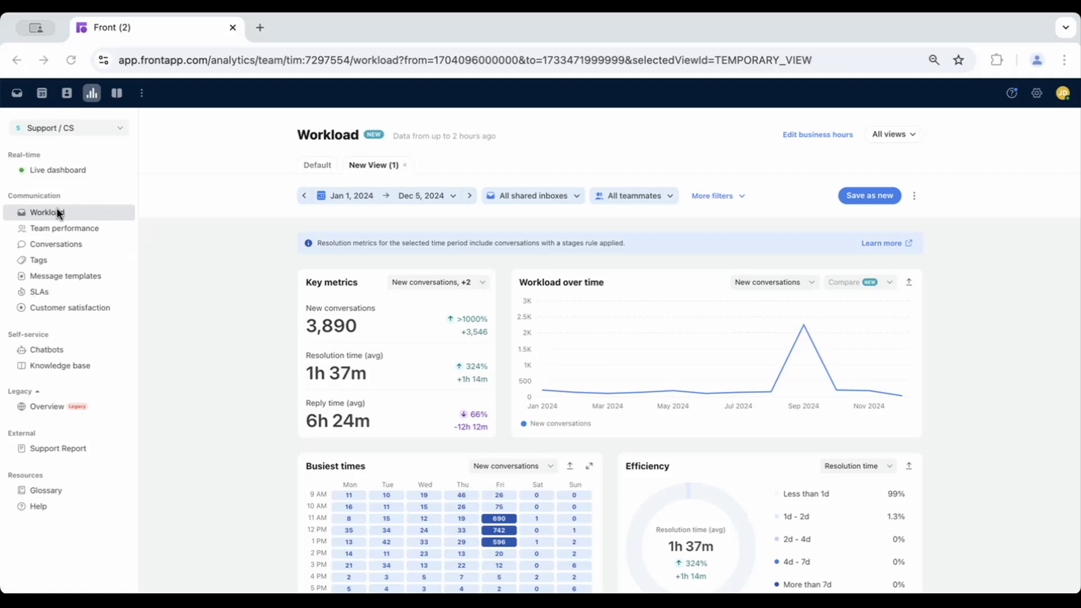
Review the Live dashboard and the Workload report's key metrics, busiest times, efficiency and workload by inbox
click(54, 170)
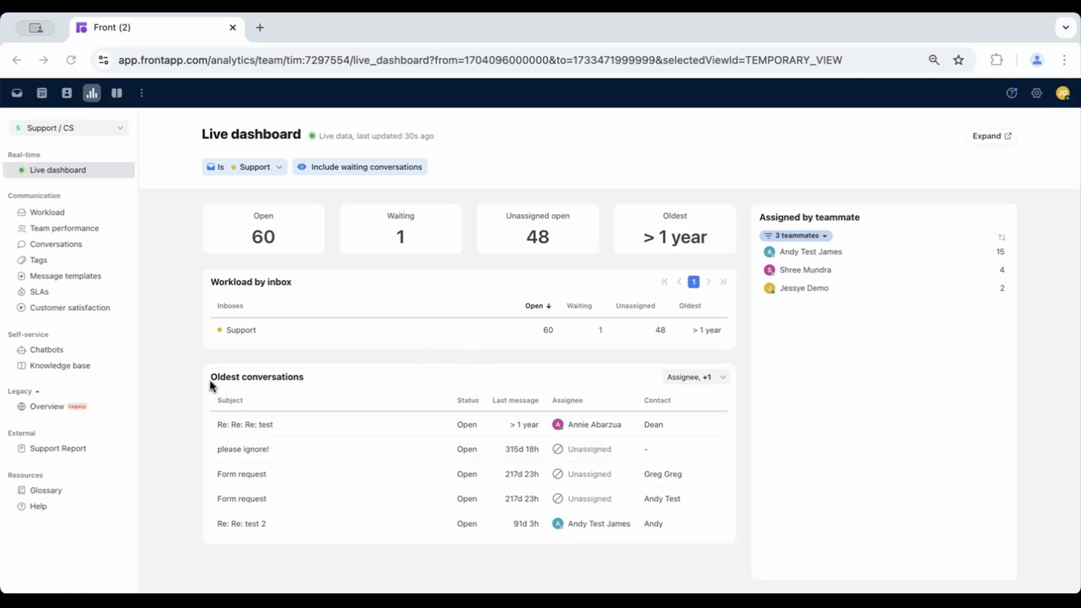
click(54, 212)
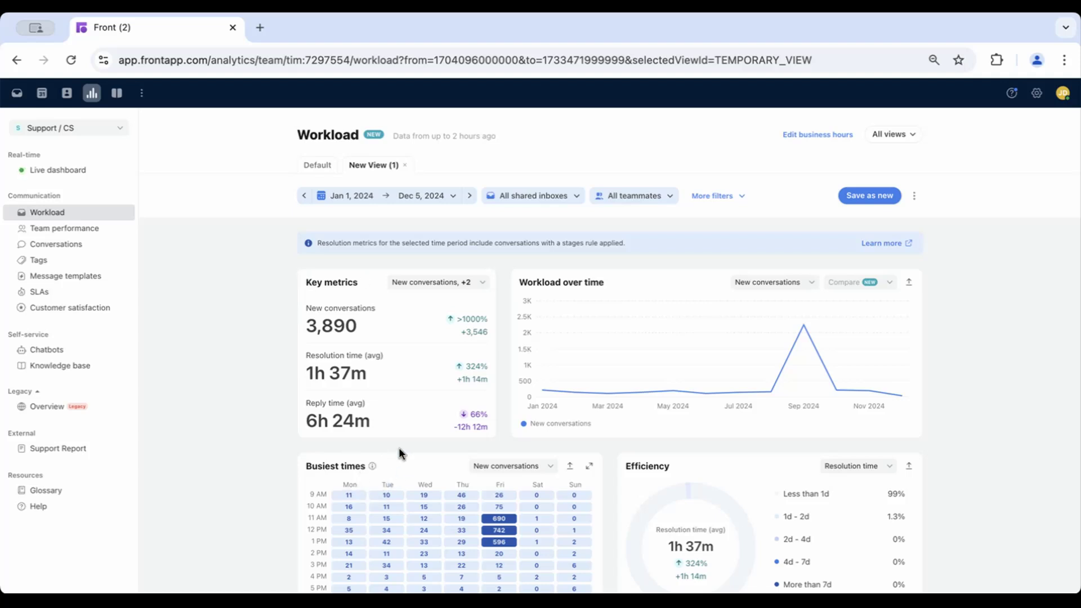
scroll(398, 447, down, 2)
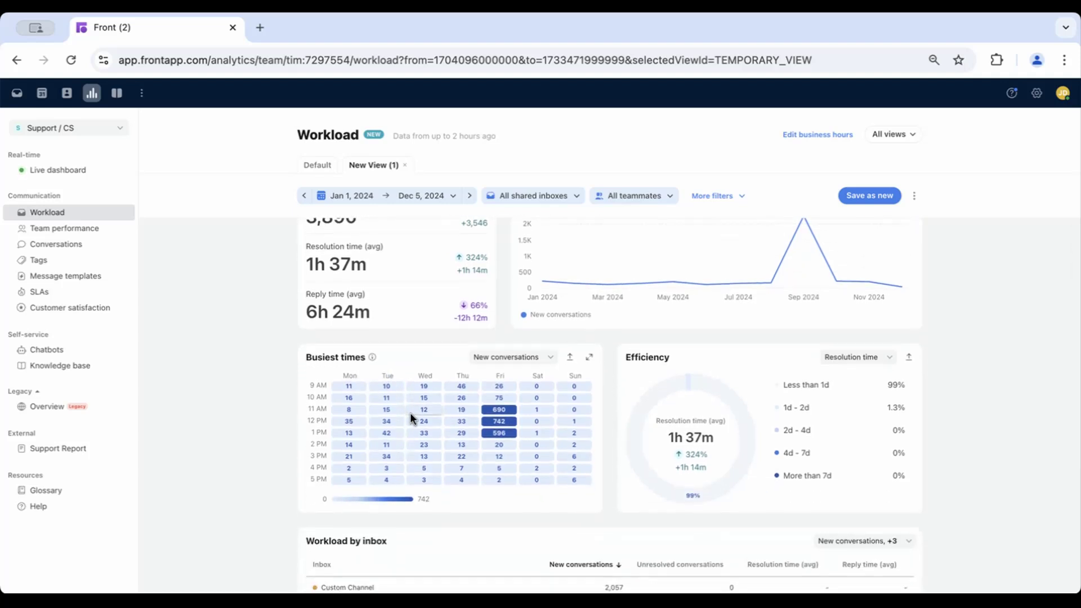
scroll(410, 413, down, 3)
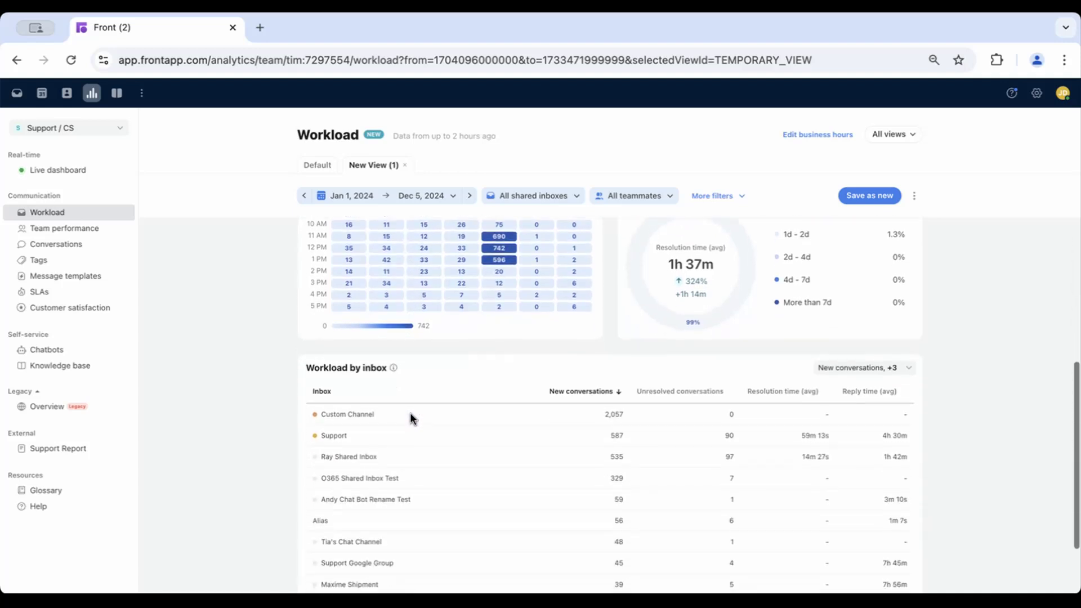
scroll(409, 417, down, 1)
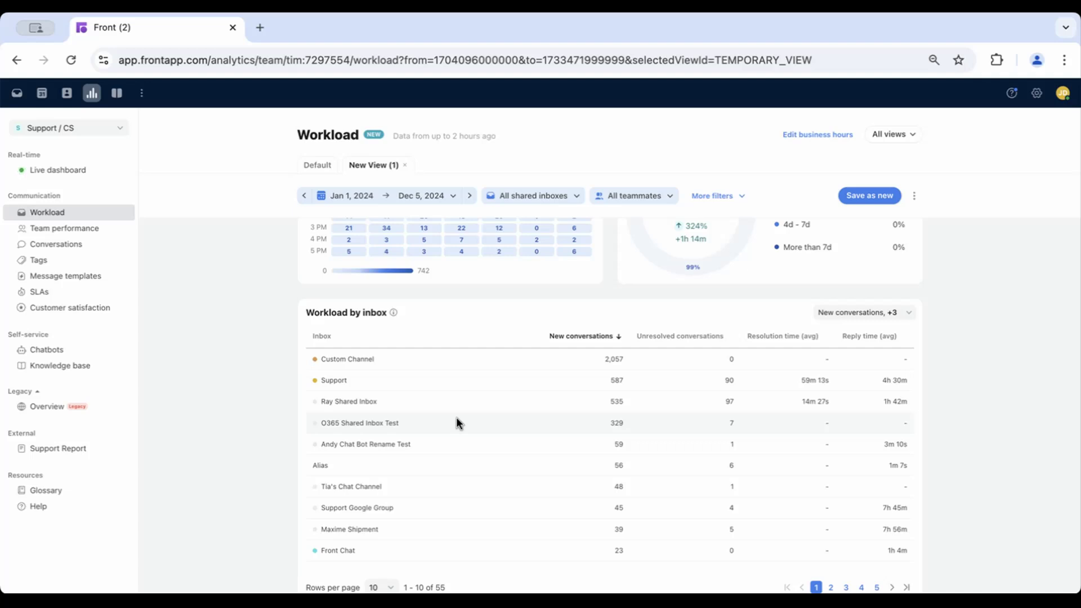
scroll(320, 368, up, 6)
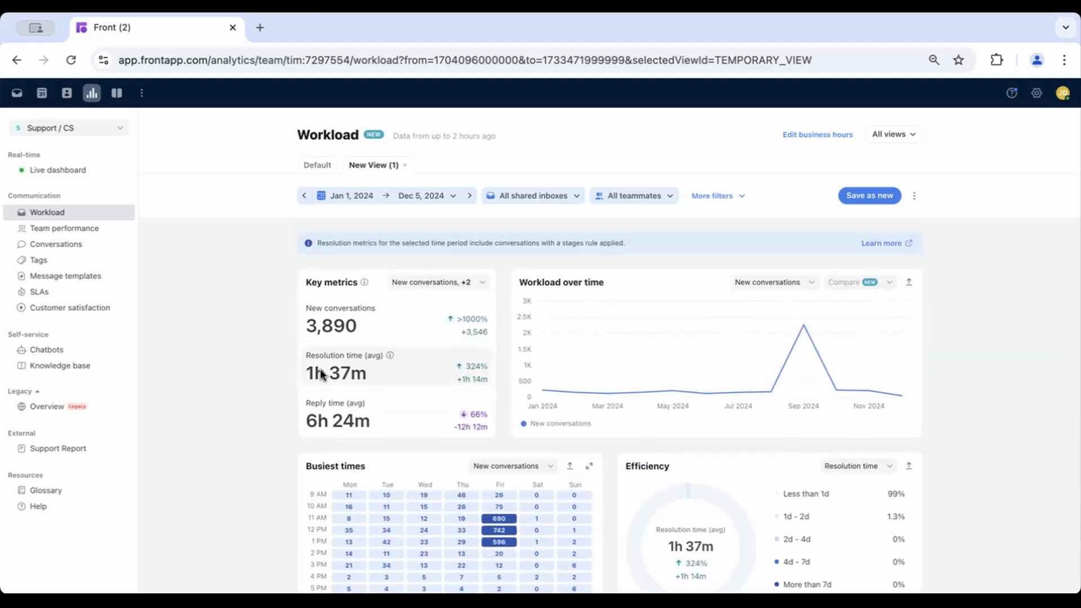
Inspect the new conversations of the Custom Channel inbox from the workload by inbox table, and close the list
scroll(285, 405, down, 5)
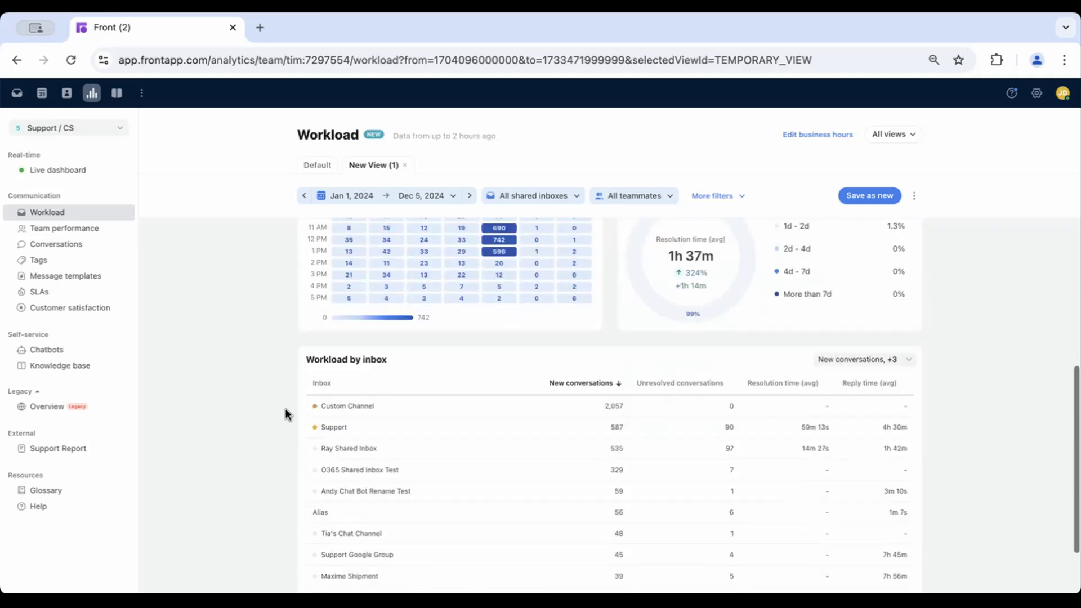
click(614, 406)
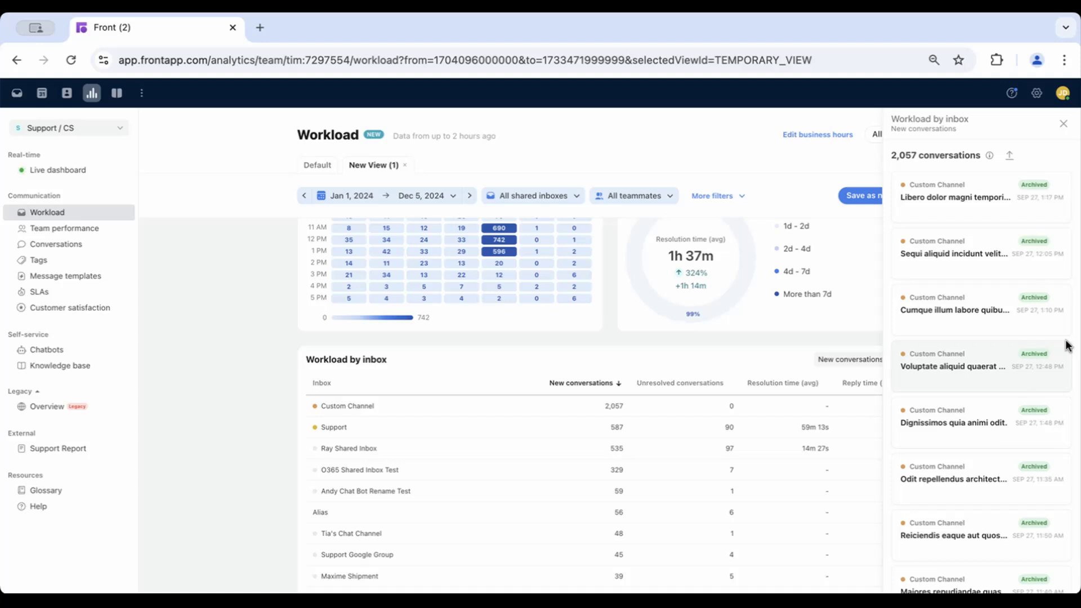
click(575, 552)
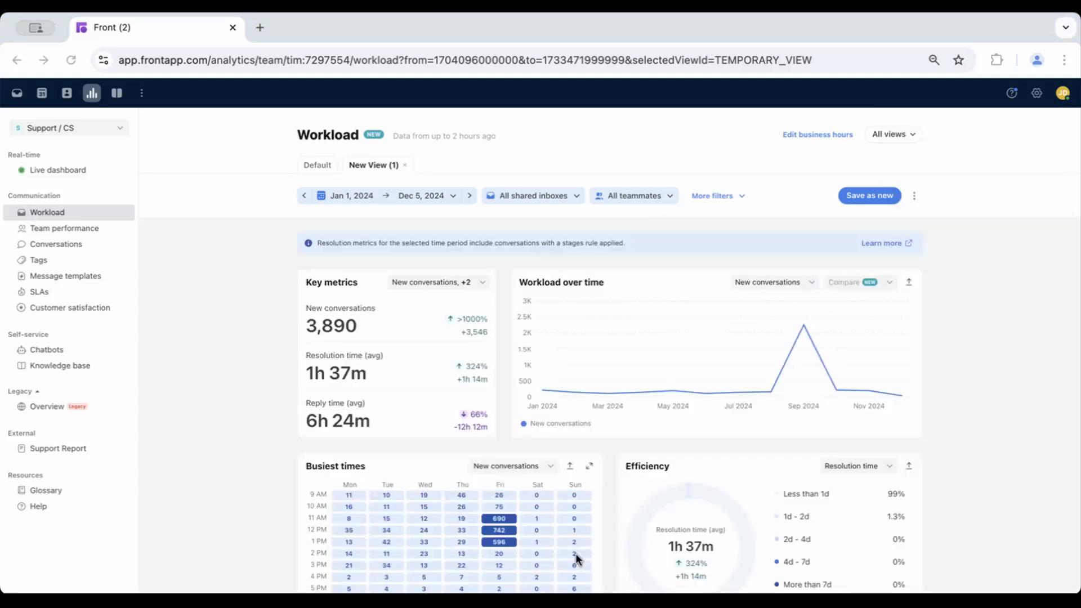
Examine the teammate table in the Team performance report and the metric columns available for it
click(58, 228)
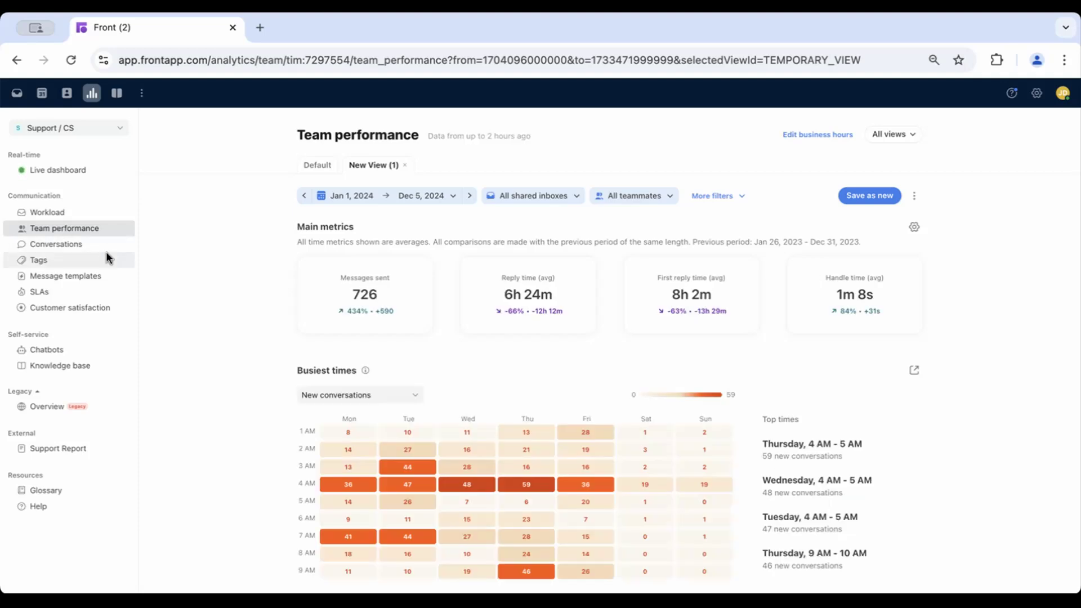
scroll(205, 269, down, 10)
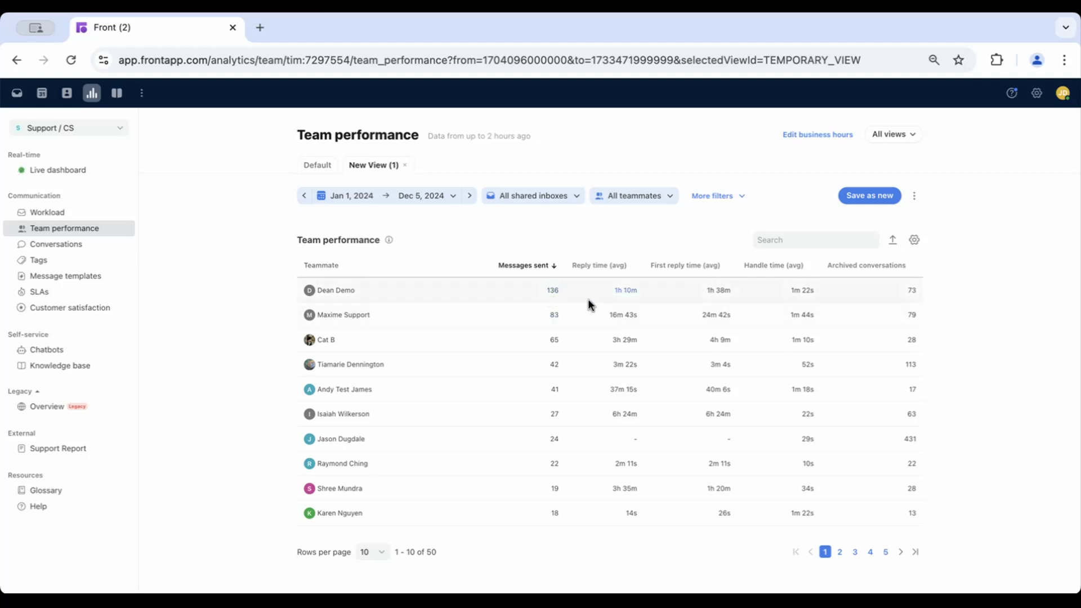
click(913, 241)
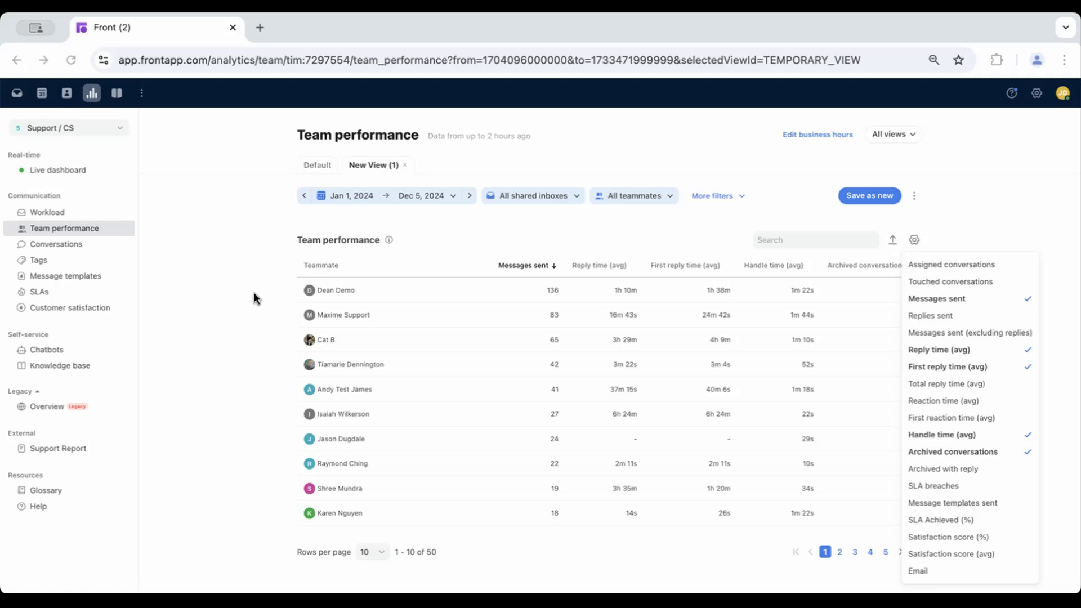
click(73, 244)
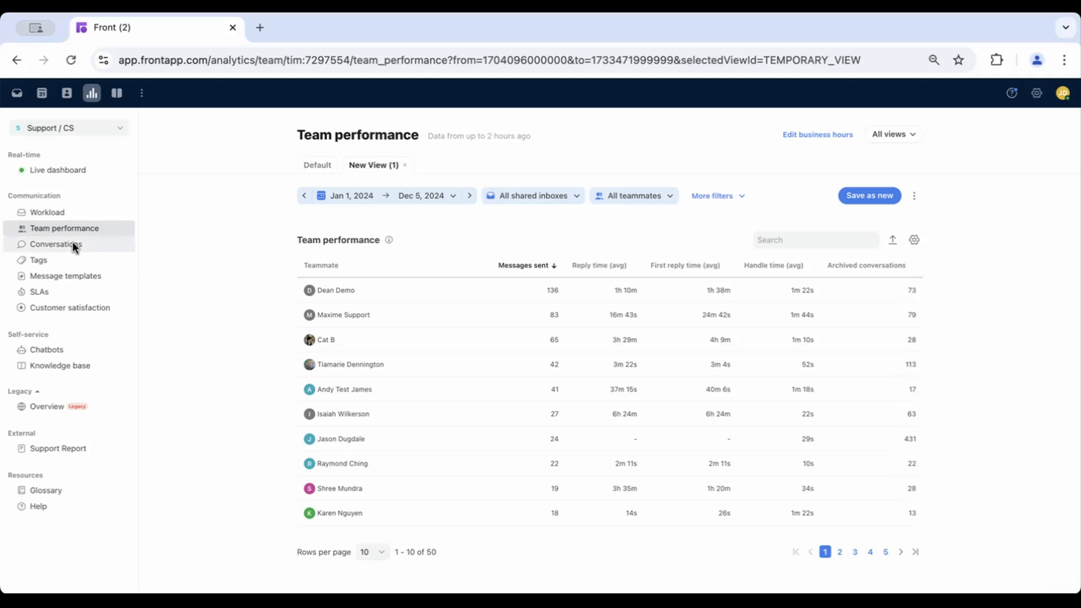
Open the Conversations report and examine its workload trend, conversation flows and inboxes table
click(73, 245)
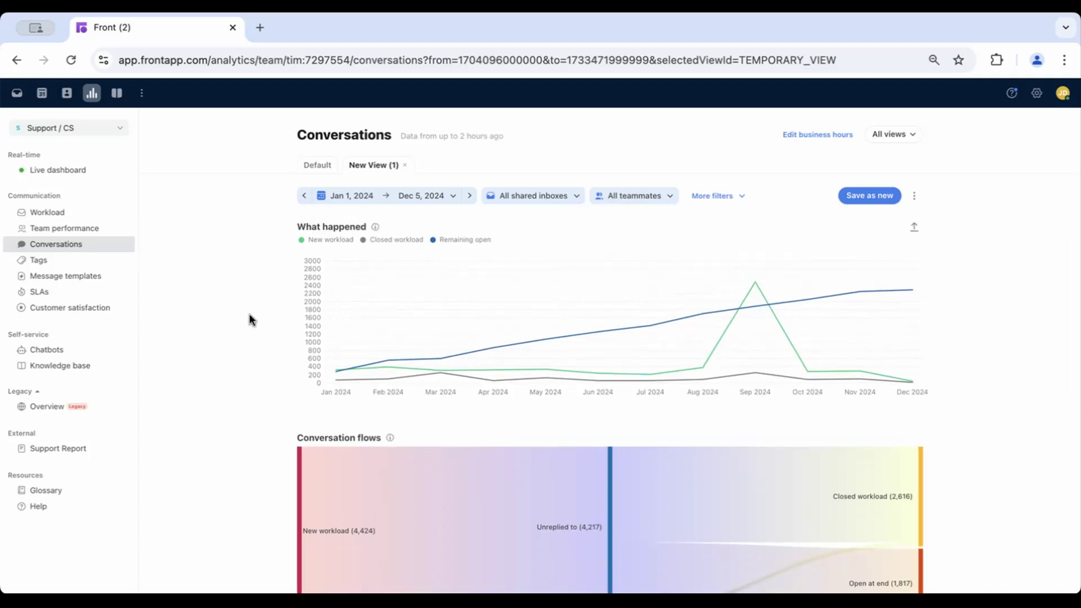
scroll(273, 411, down, 3)
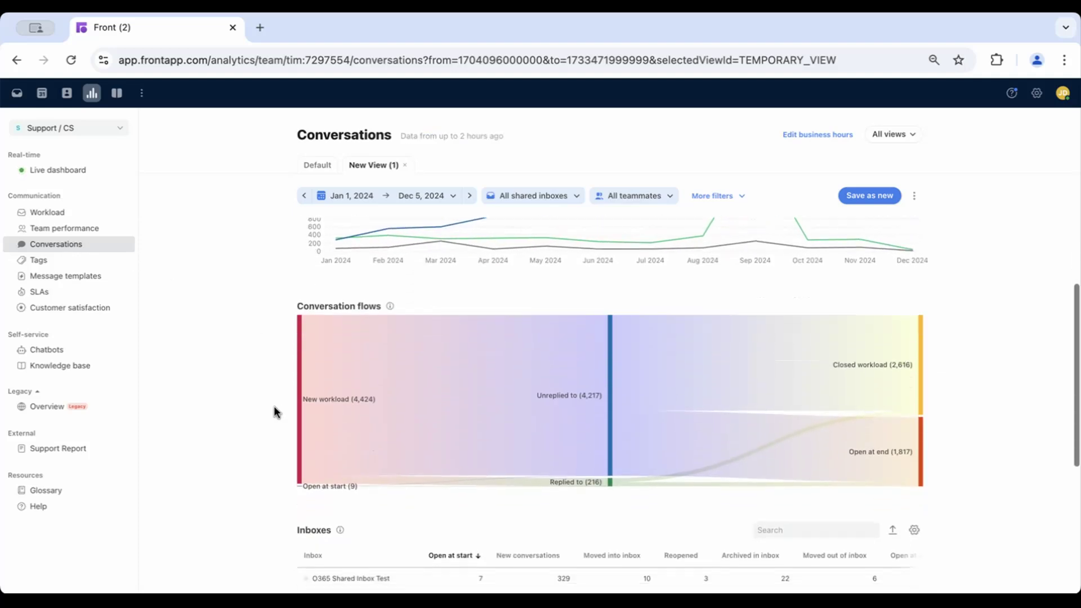
scroll(273, 409, down, 3)
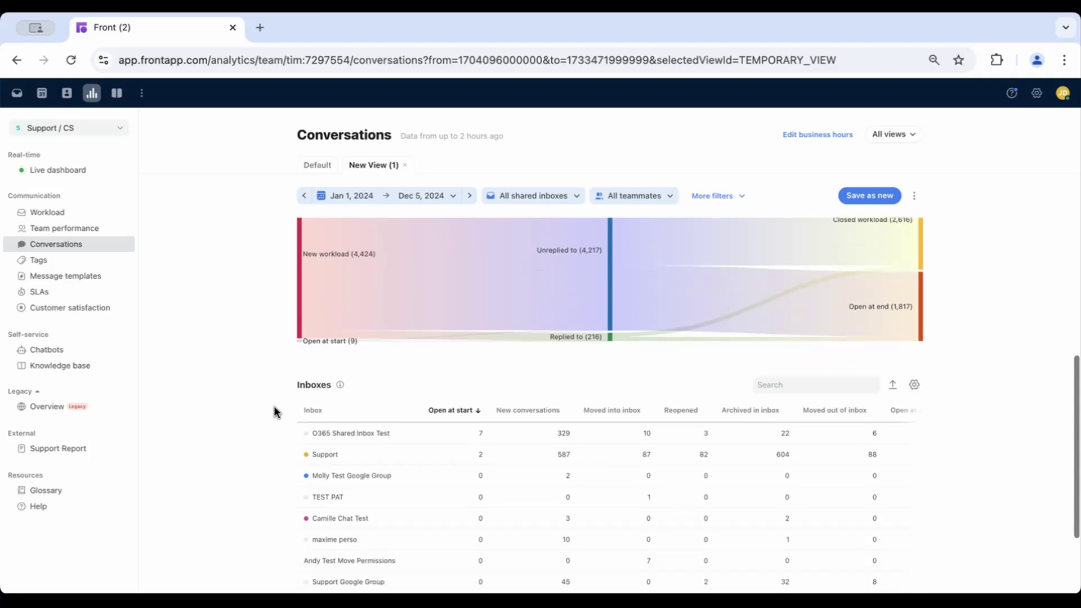
Review the Conversations report's inboxes table and workload trend, and examine the share of tagged conversations and tag details in the Tags report
scroll(273, 407, down, 2)
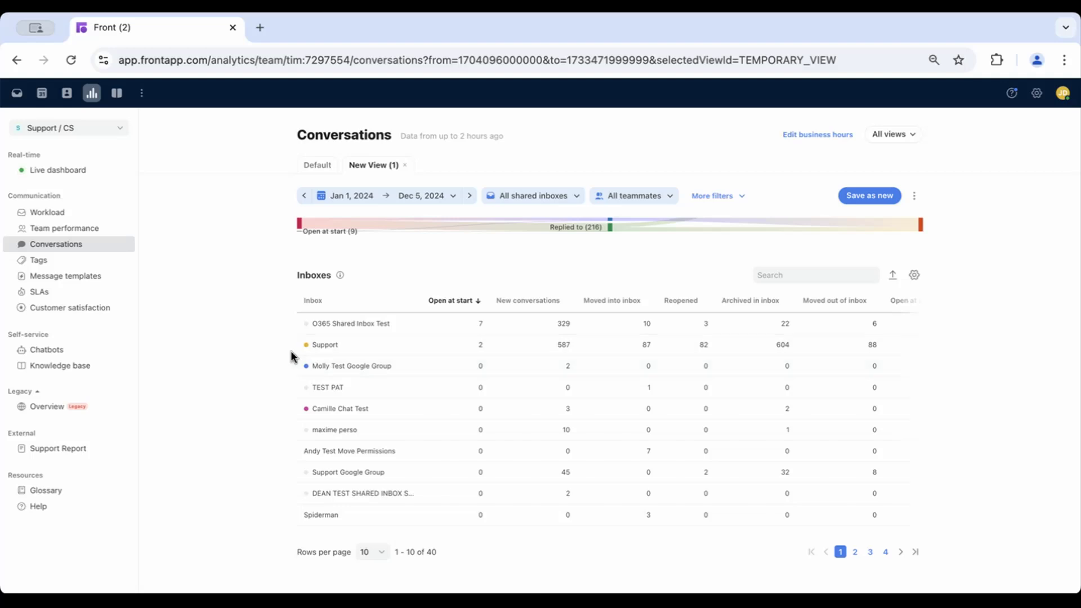
scroll(290, 337, up, 4)
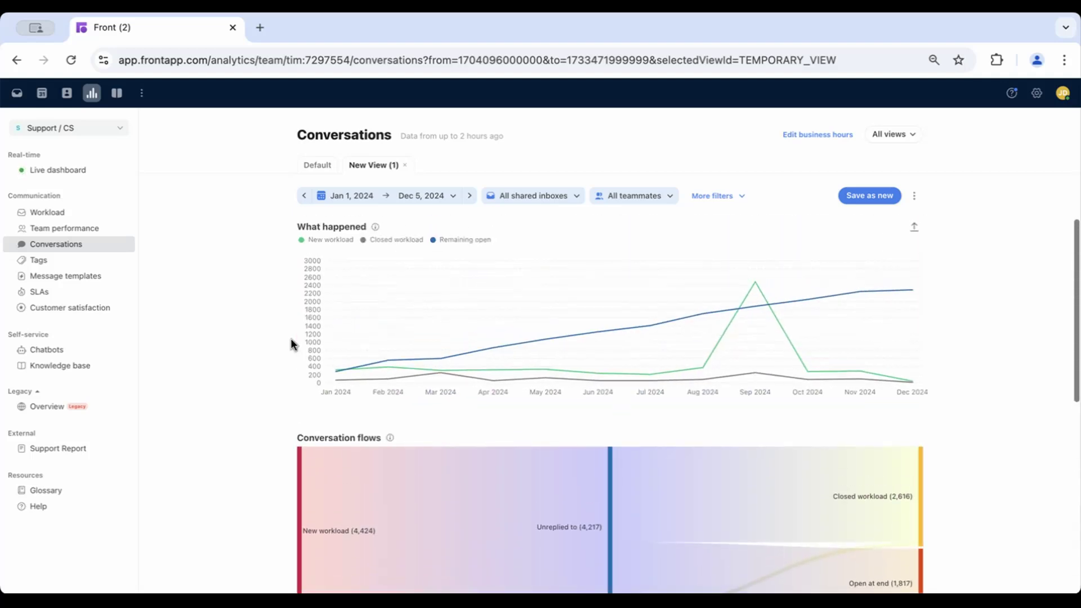
click(50, 256)
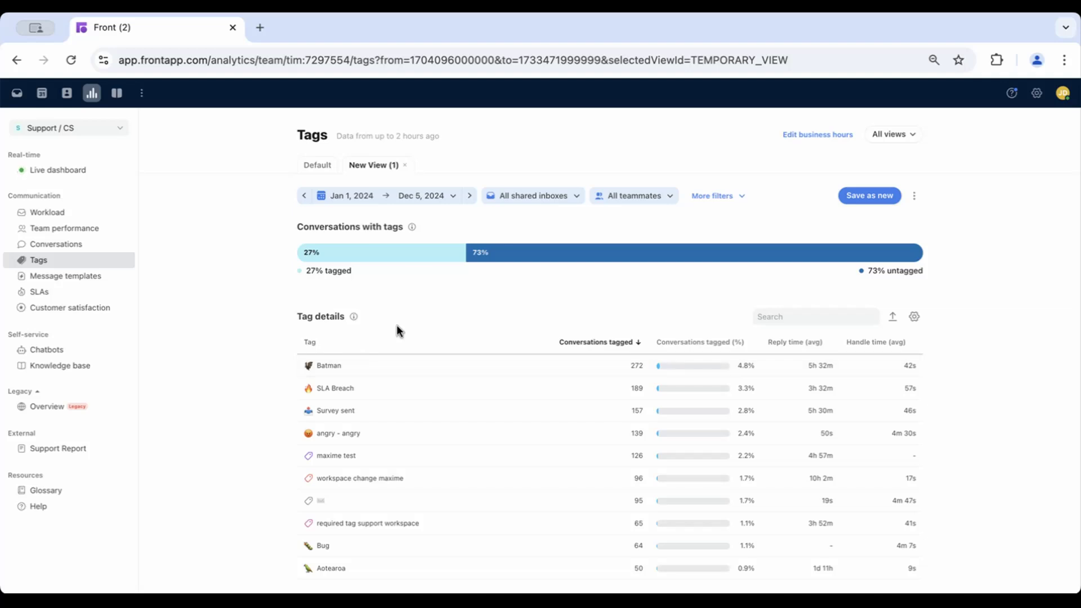
scroll(396, 330, down, 2)
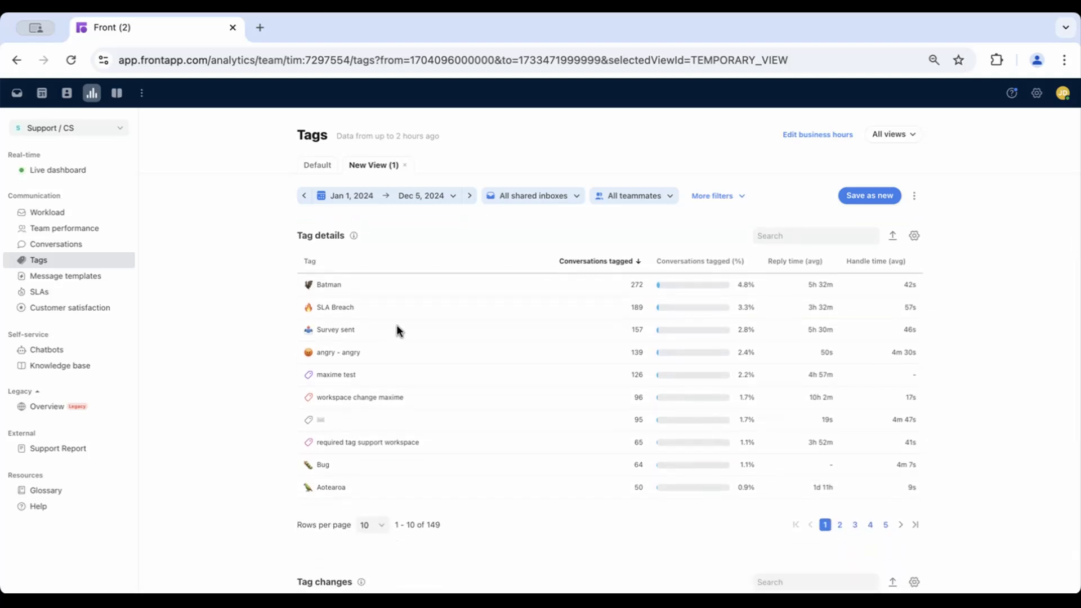
scroll(396, 326, down, 1)
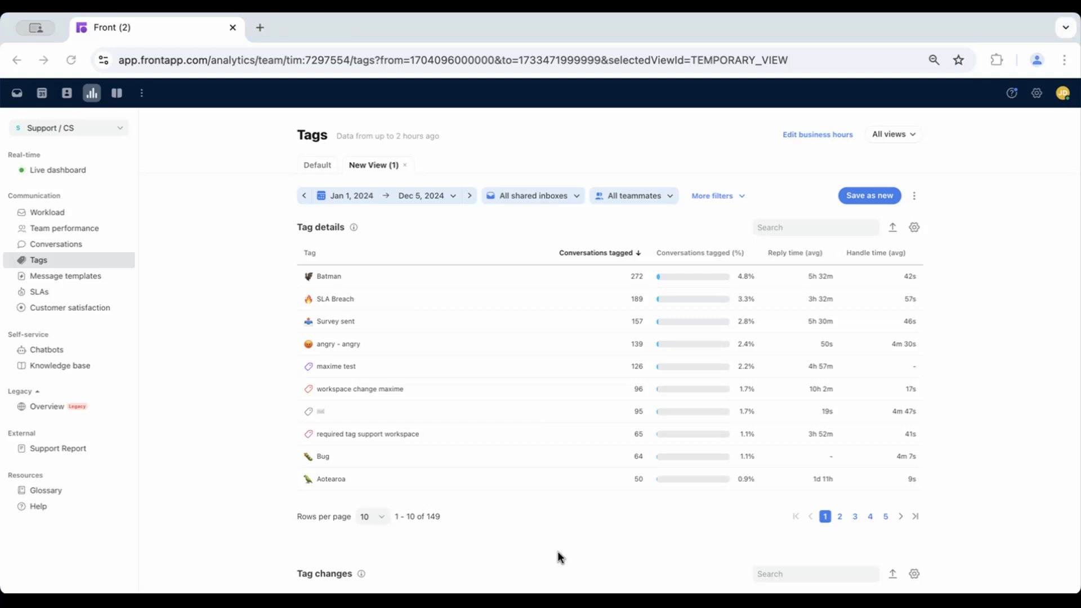
Review the Message templates report, and examine the main metrics, performance over time and SLA details in the SLAs report
click(81, 276)
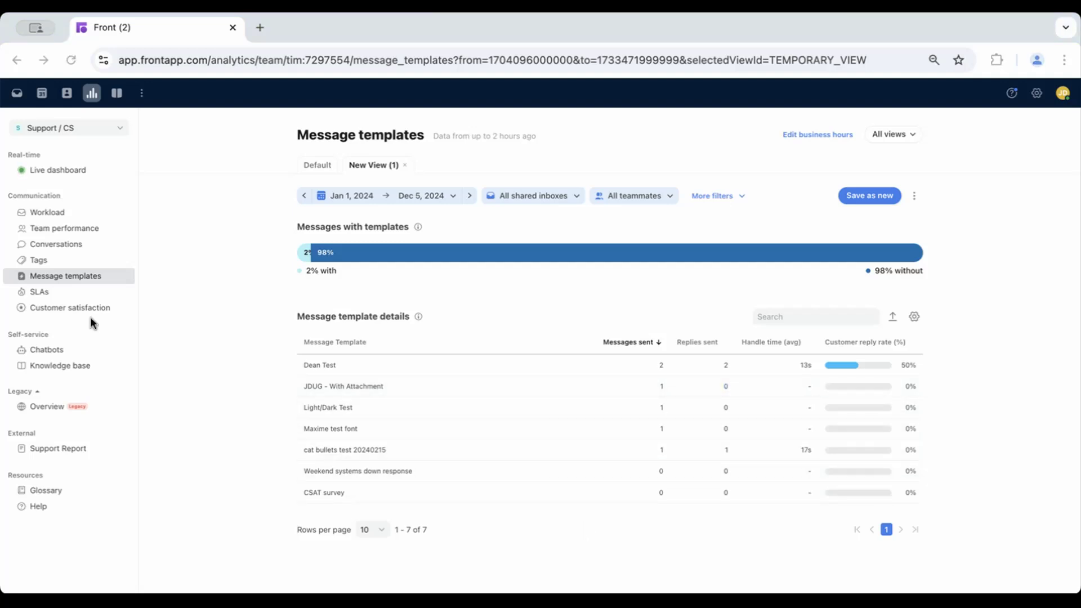
click(48, 291)
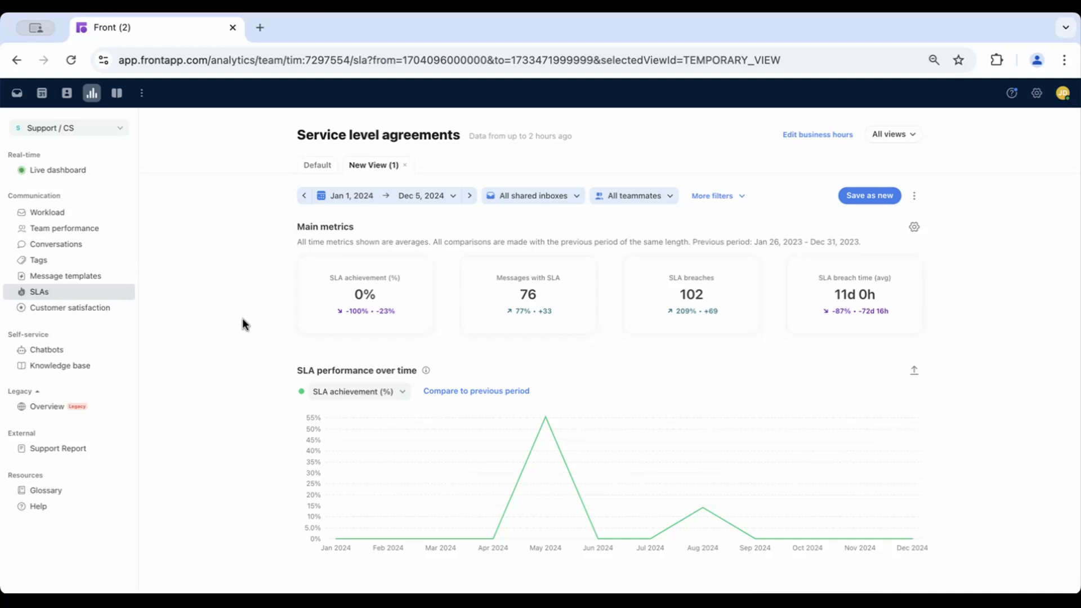
scroll(276, 326, down, 3)
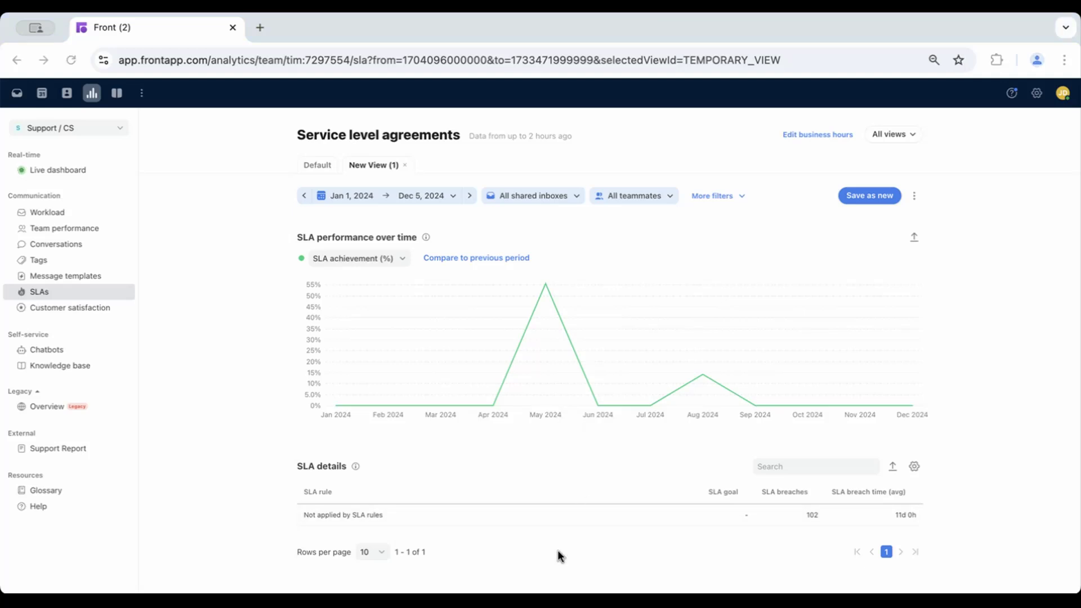
Open the Customer satisfaction report and examine its satisfaction scores, survey comments, changes over time and accounts table
click(61, 306)
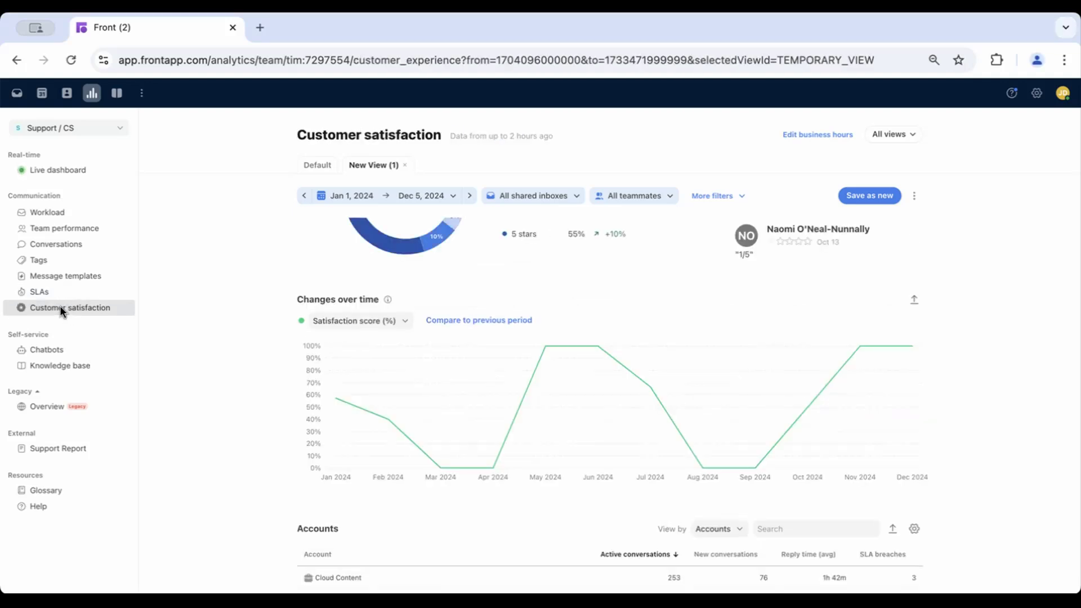
scroll(278, 329, up, 3)
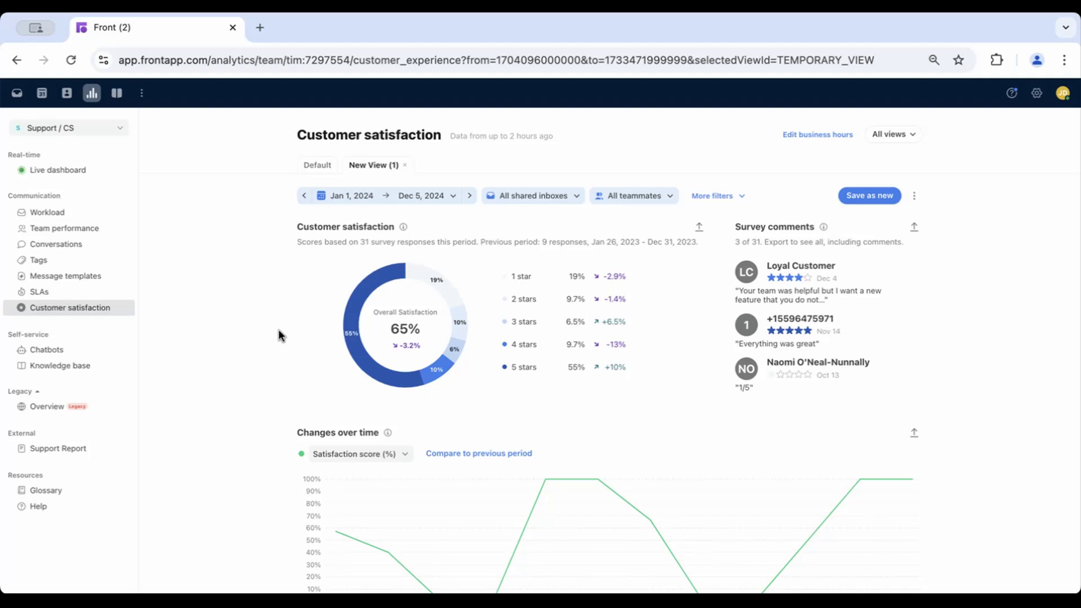
scroll(309, 365, down, 1)
scroll(308, 365, up, 1)
scroll(309, 365, down, 3)
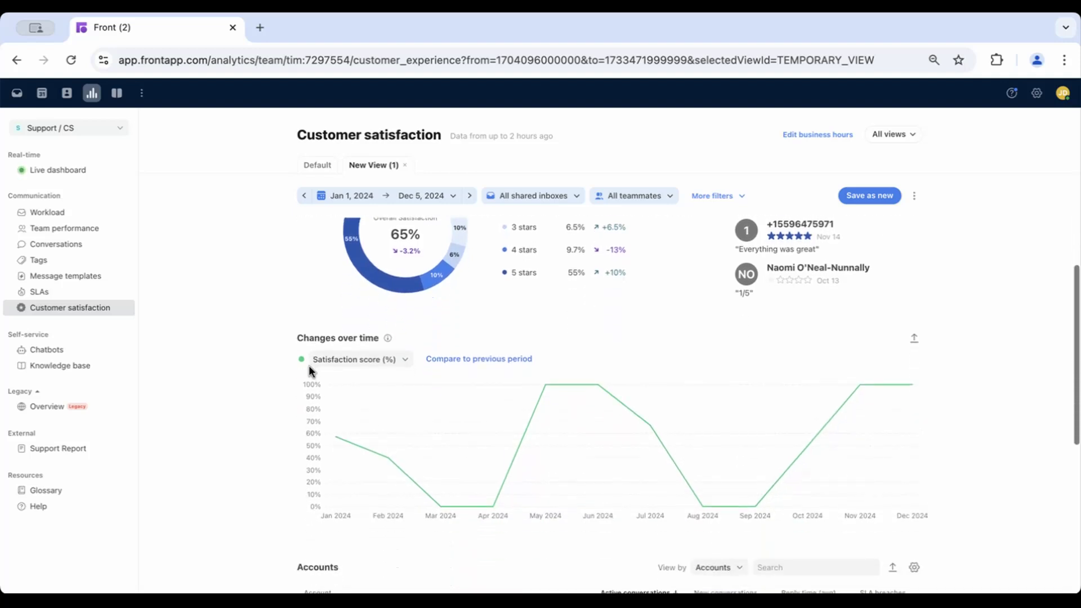
scroll(309, 369, down, 3)
scroll(310, 371, down, 5)
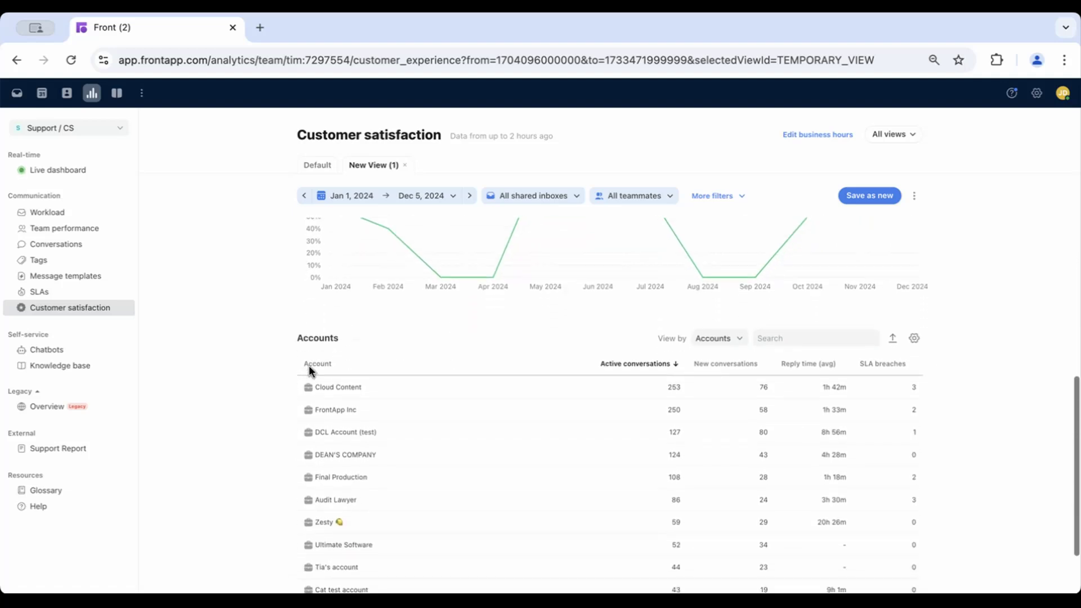
scroll(308, 365, down, 3)
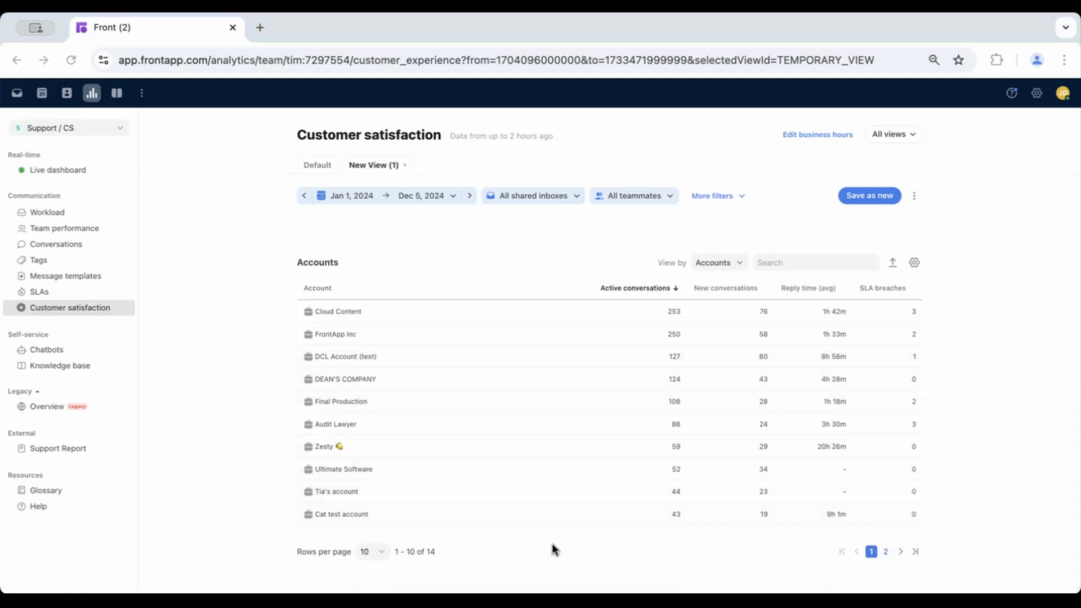
Open the Chatbots report and switch it to the performance of Jason Chat Chatbot
click(52, 354)
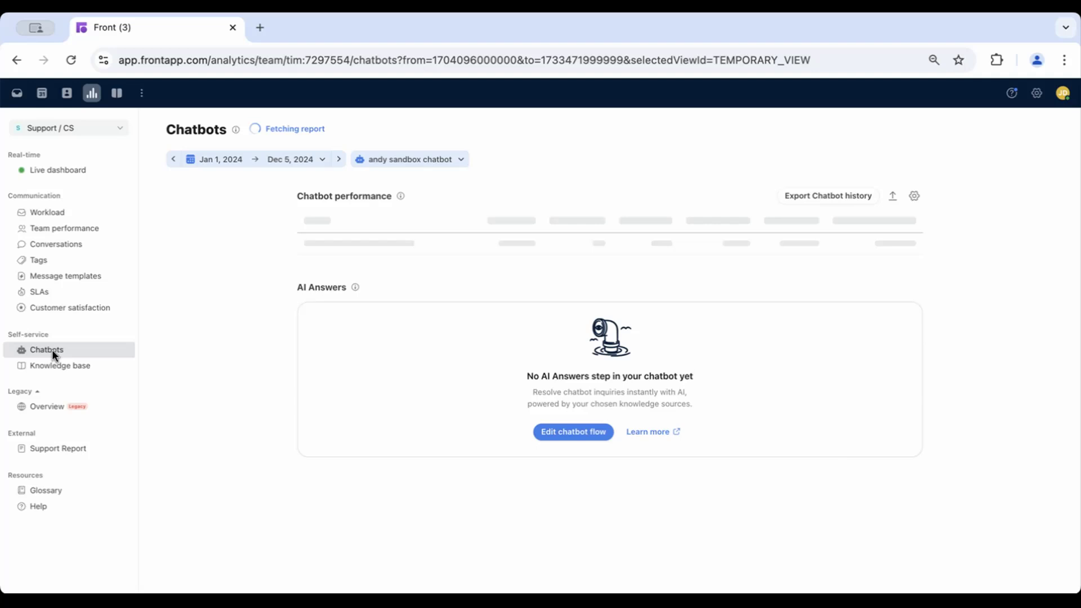
click(381, 160)
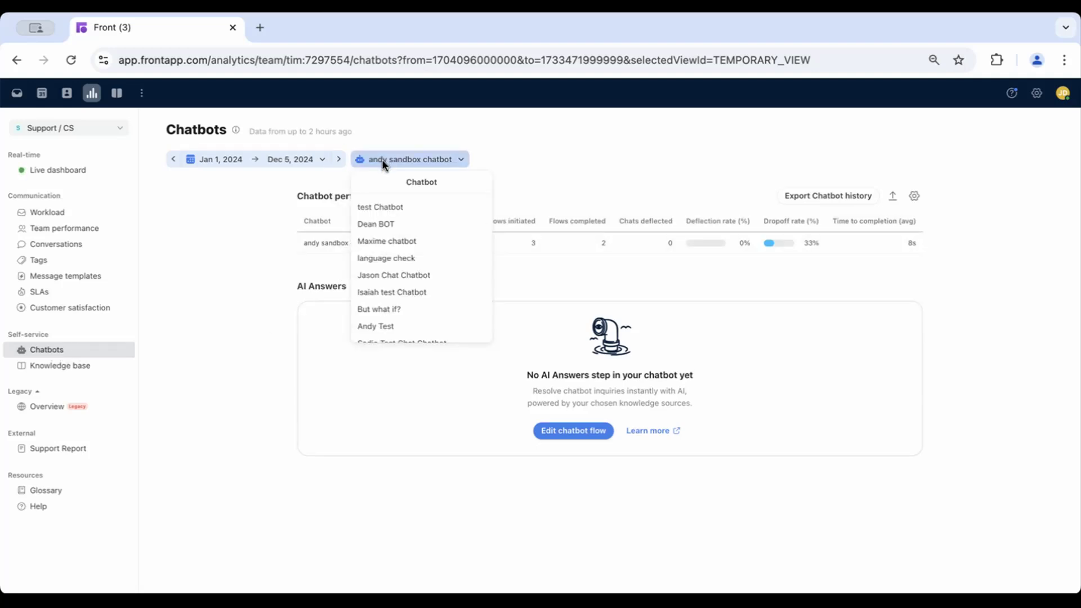
click(387, 275)
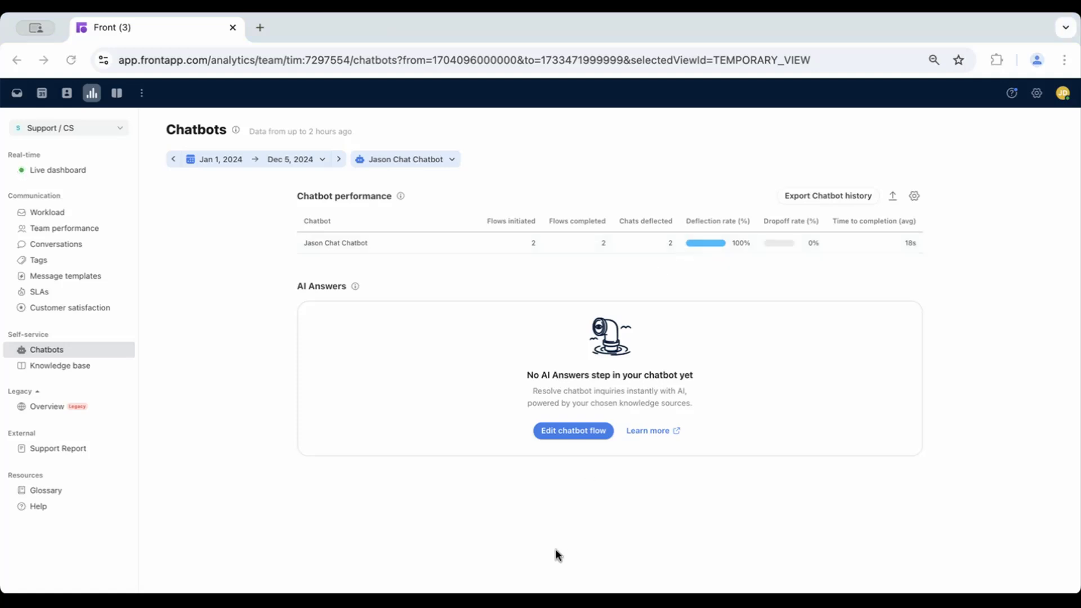
Open the Knowledge base report for Internal KB and examine its key metrics, changes over time and engagement table
click(84, 366)
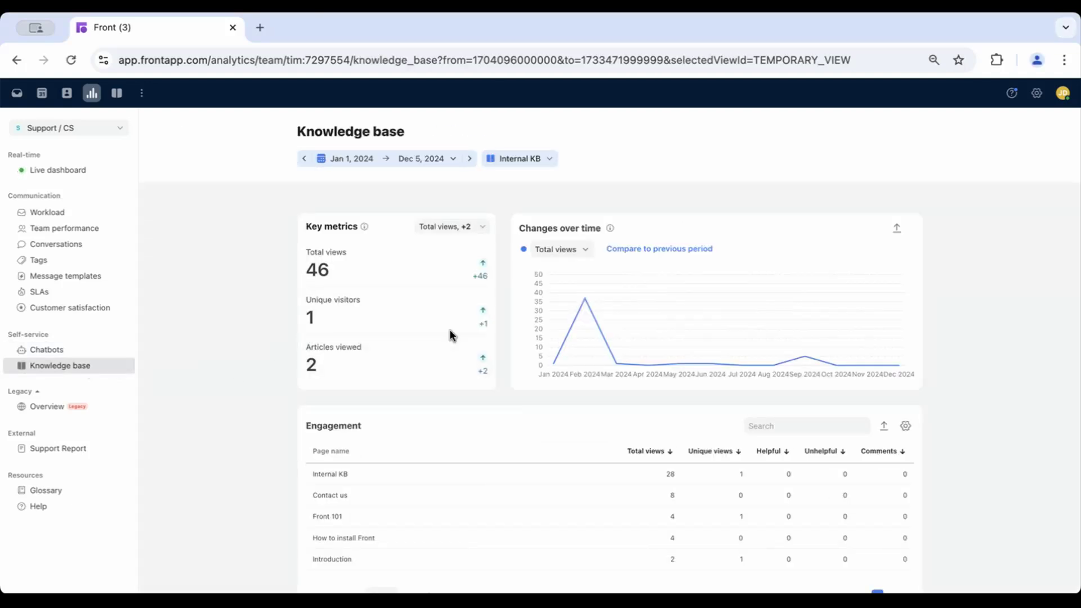
mouse_move(551, 308)
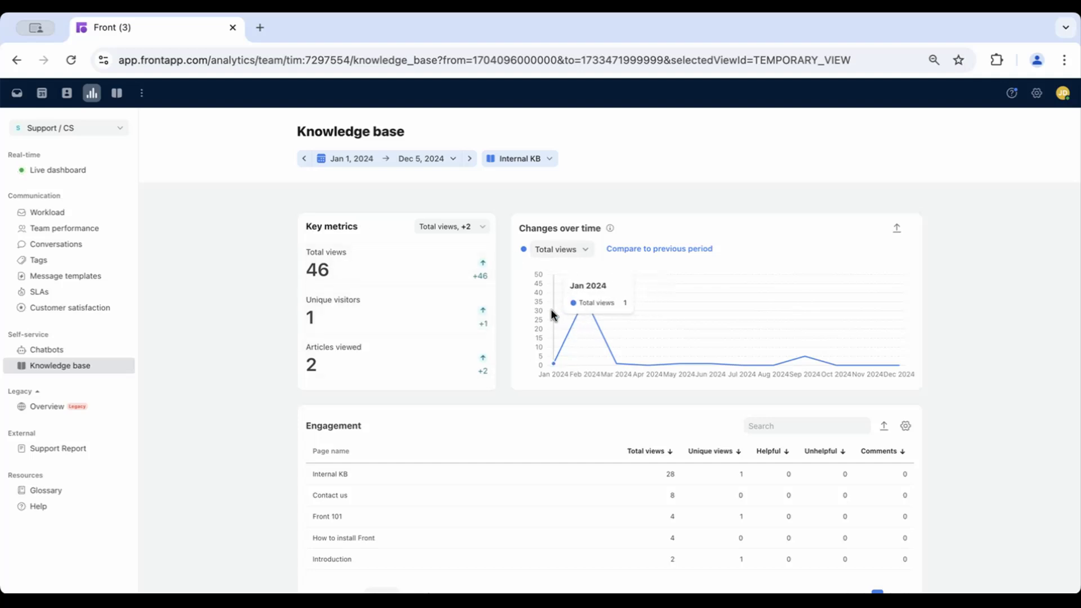
scroll(550, 308, down, 4)
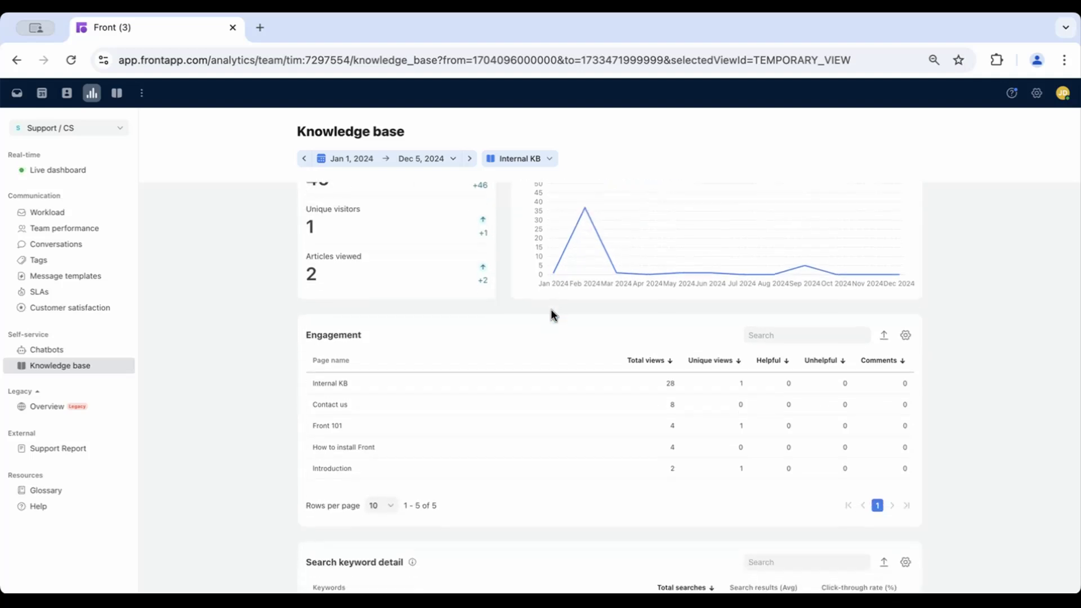